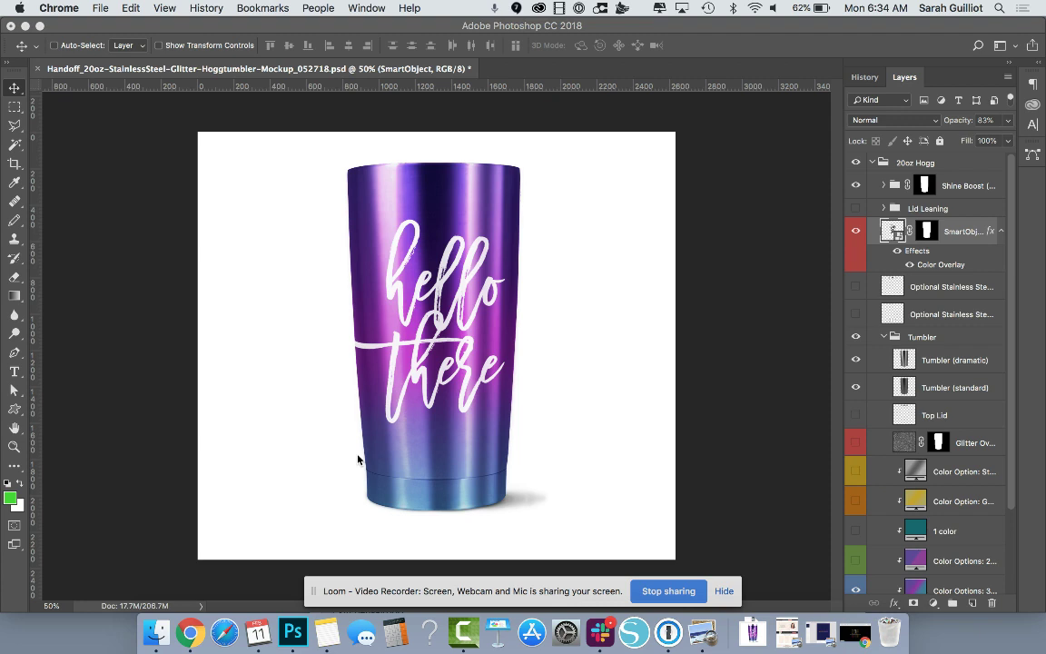
- Switch to Chrome, copy the flower image from the open page and return to Photoshop
{"action": "left_click", "coordinate": [185, 634]}
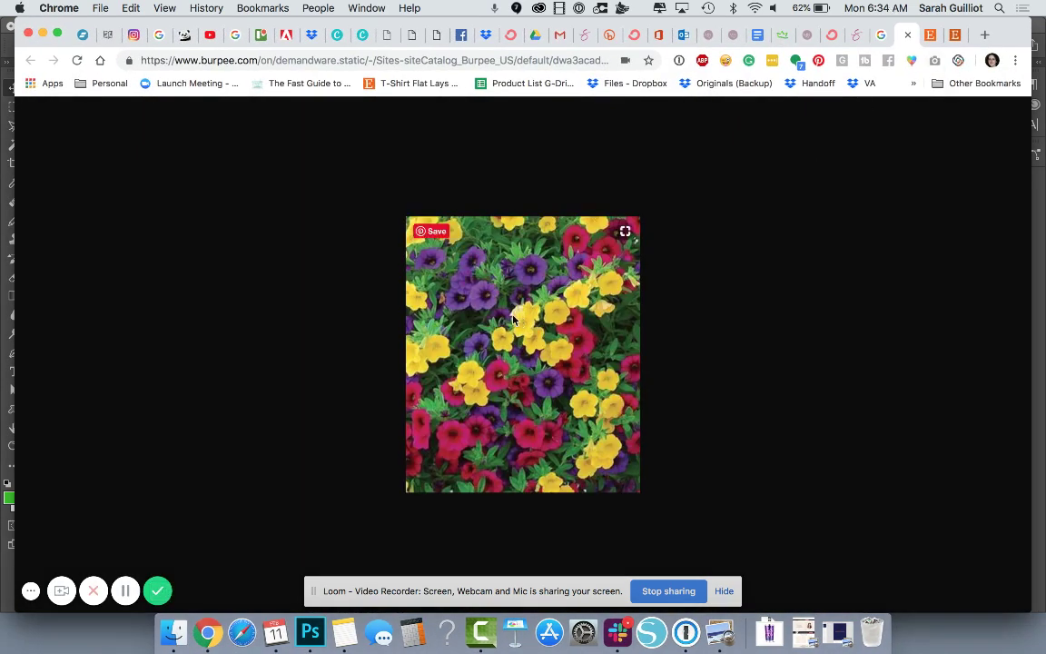
{"action": "right_click", "coordinate": [513, 320]}
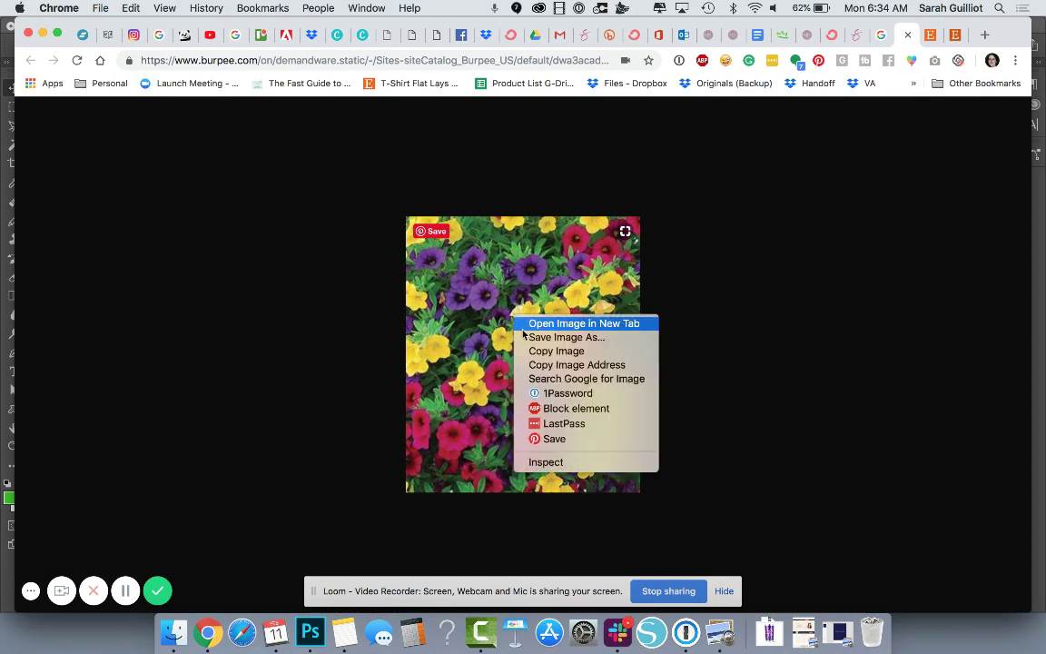
{"action": "left_click", "coordinate": [536, 351]}
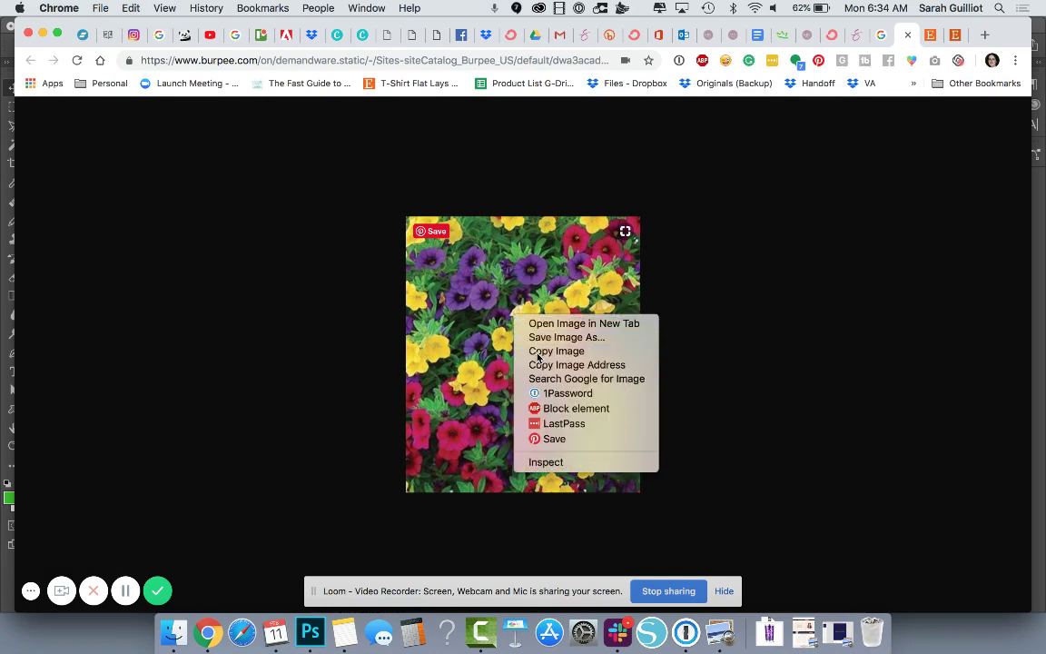
{"action": "left_click", "coordinate": [43, 34]}
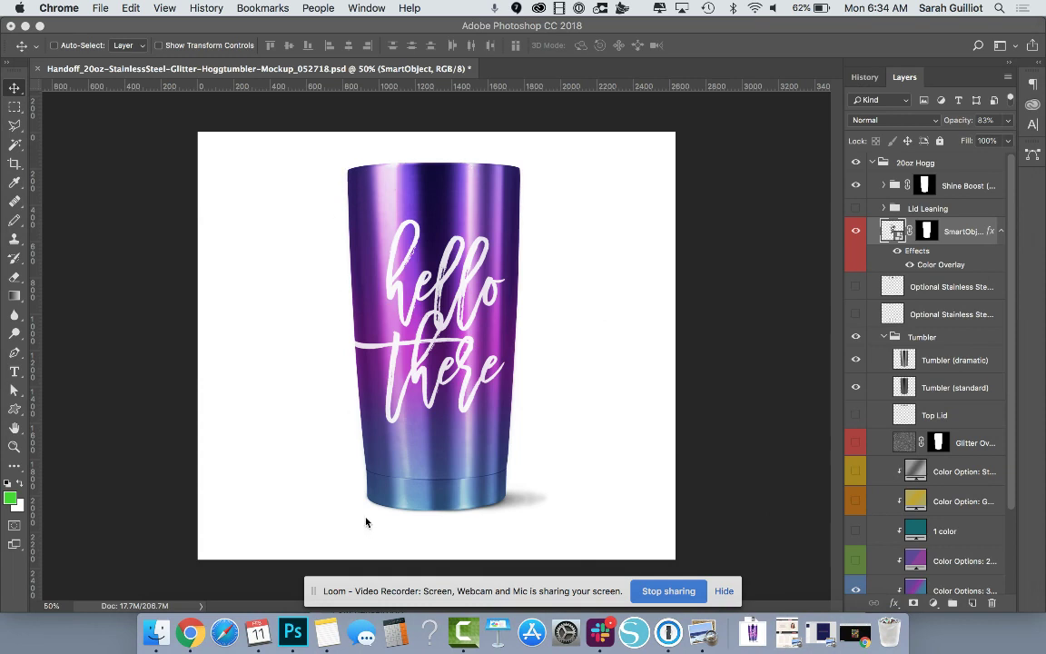
- Open the tumbler's smart object contents, hide the lettering layer and paste the flower image onto a new layer
{"action": "double_click", "coordinate": [895, 232]}
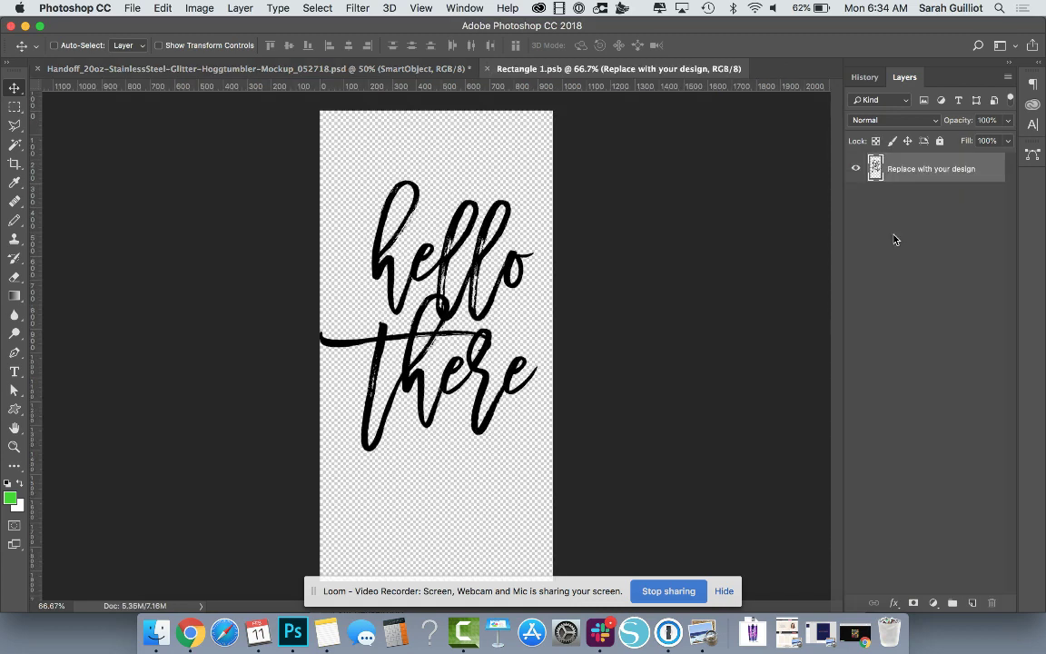
{"action": "left_click", "coordinate": [855, 169]}
{"action": "left_click", "coordinate": [971, 603]}
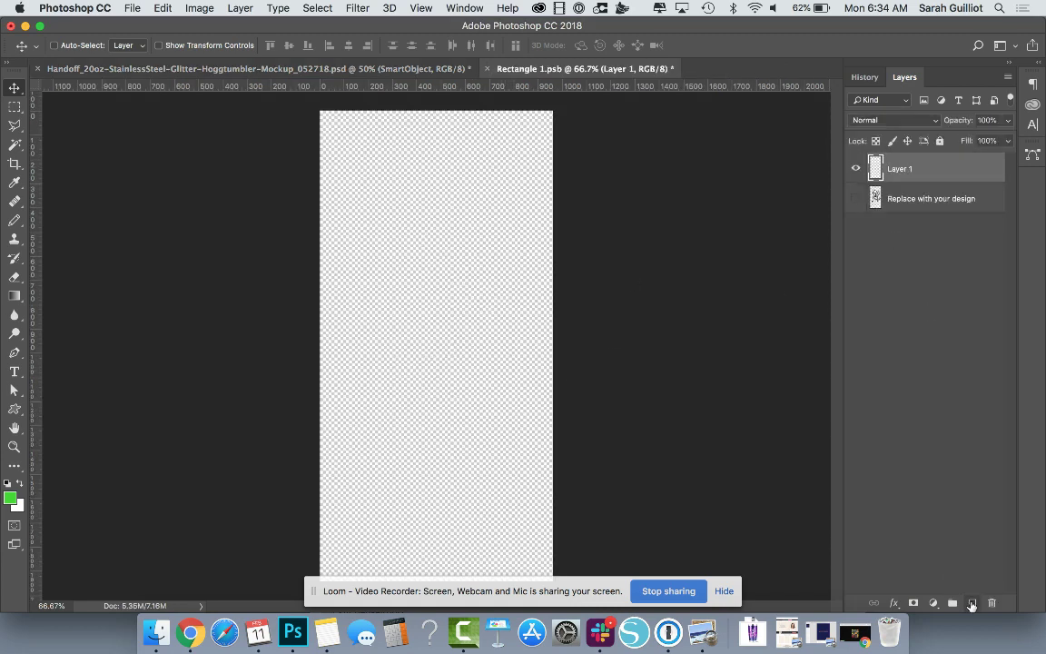
{"action": "key", "text": "super+v"}
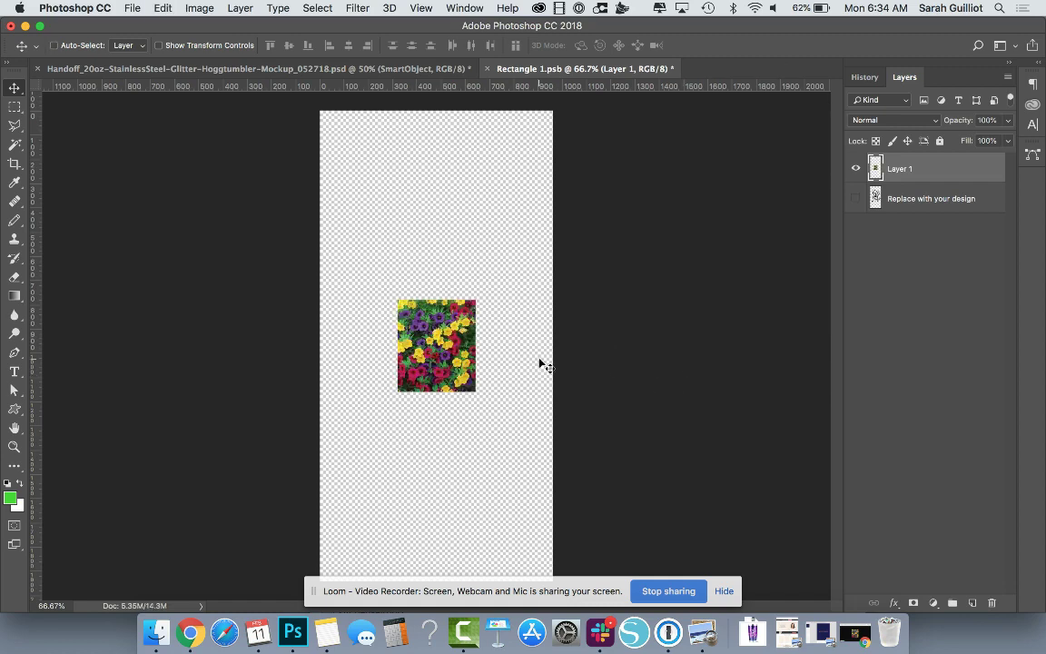
- Scale the flower image up to cover the whole canvas, and save and close the smart object
{"action": "key", "text": "super+t"}
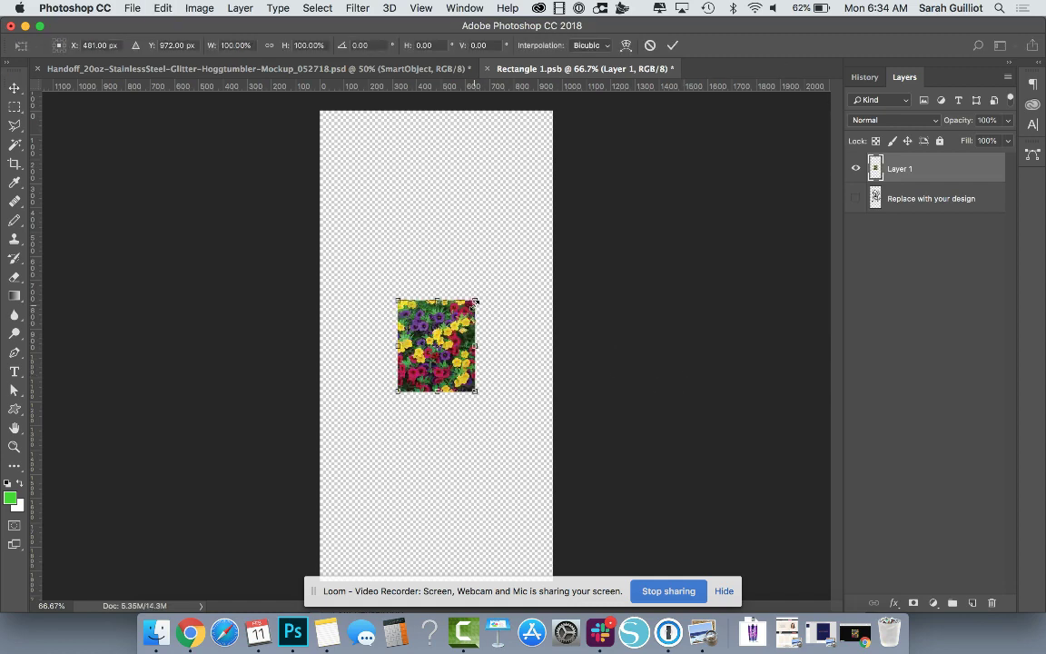
{"action": "left_click_drag", "start_coordinate": [475, 301], "coordinate": [644, 108]}
{"action": "key", "text": "Return"}
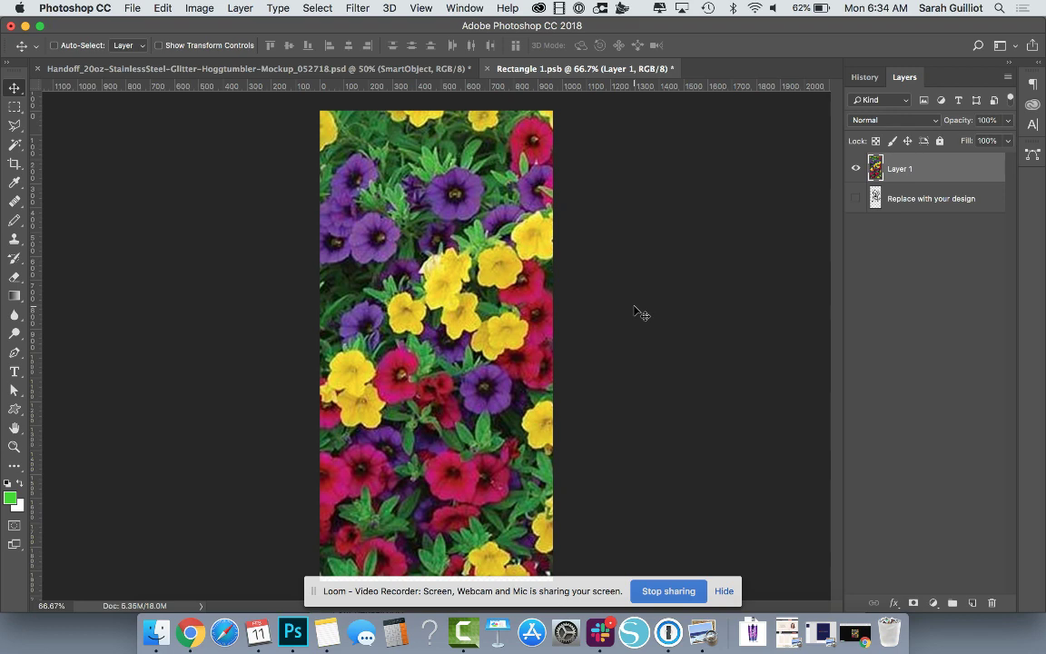
{"action": "key", "text": "super+s"}
{"action": "left_click", "coordinate": [488, 69]}
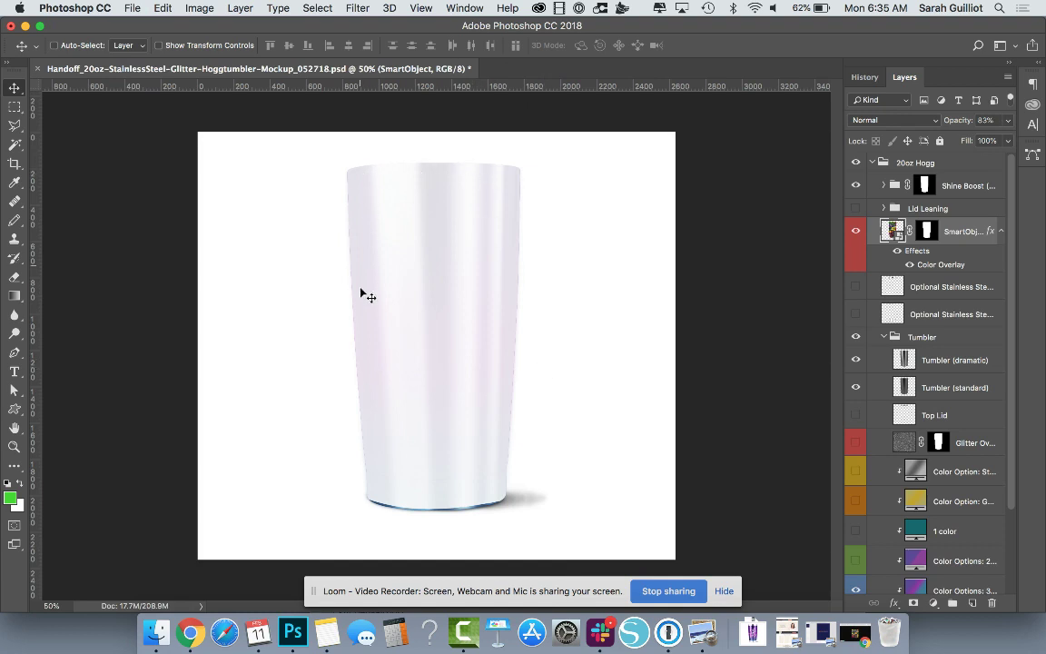
- Turn off the layer effects on the mockup's smart object layer so its Color Overlay no longer applies
{"action": "left_click", "coordinate": [999, 231]}
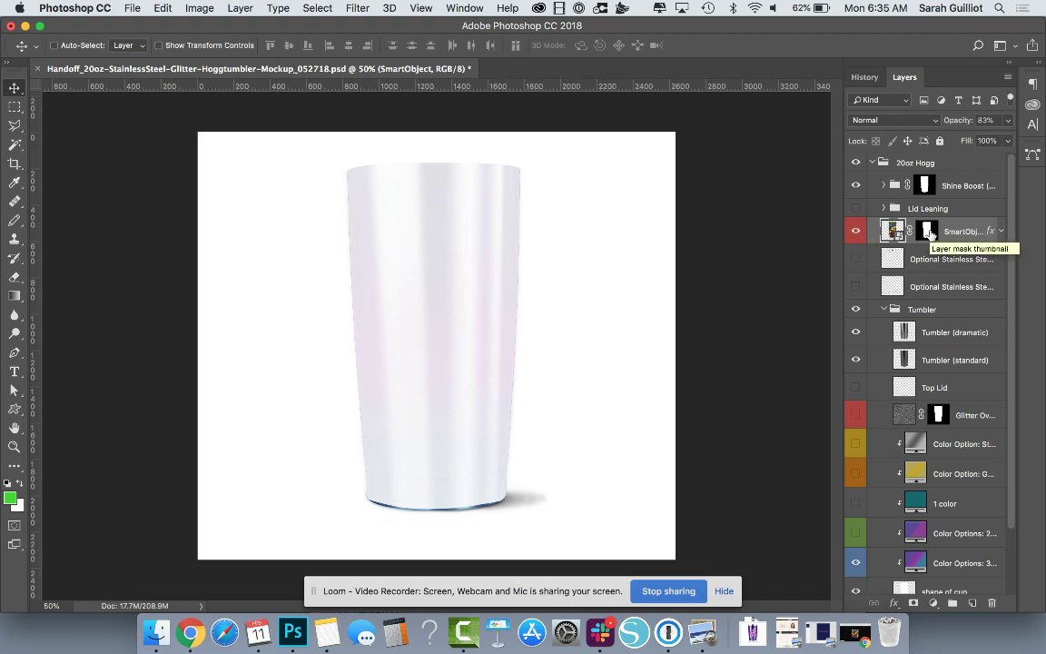
{"action": "left_click", "coordinate": [1000, 231]}
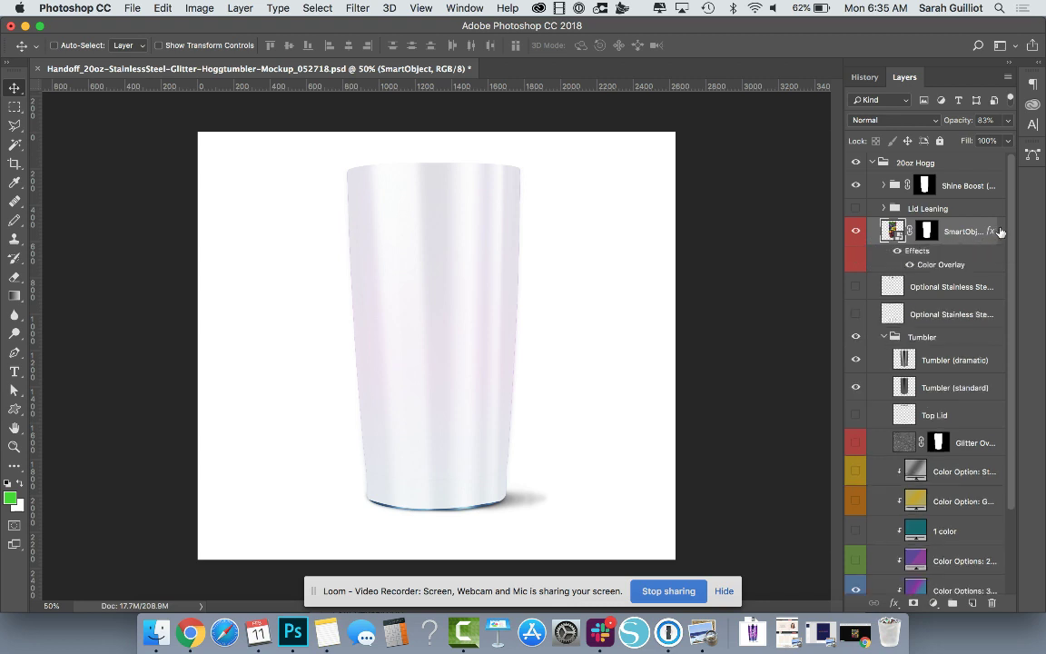
{"action": "left_click", "coordinate": [898, 253]}
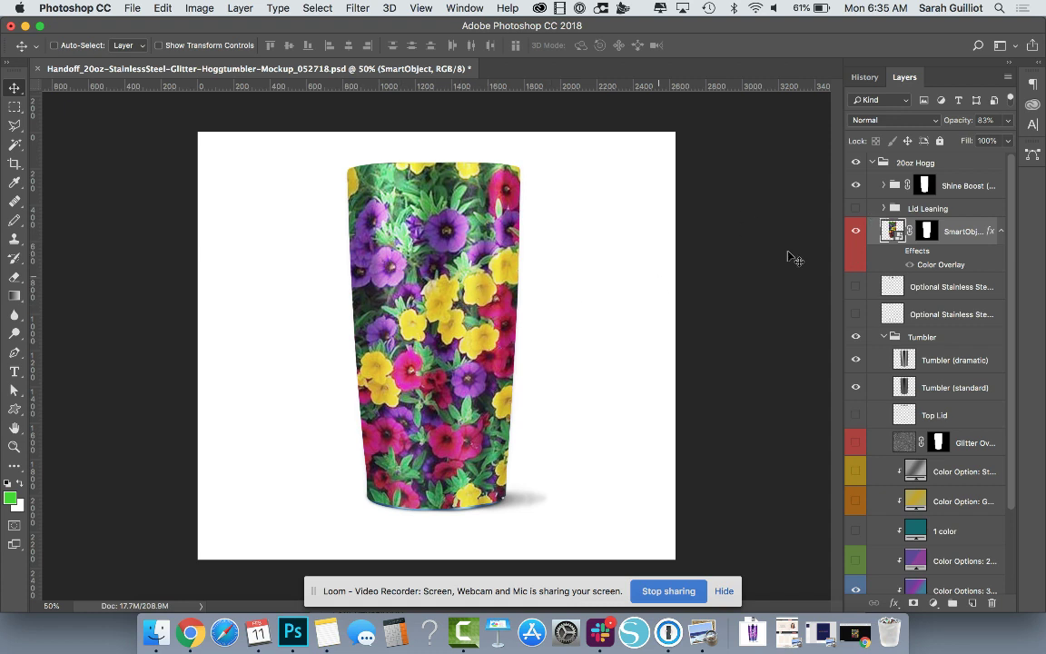
- Reopen the smart object contents and place the visible "Replace with your design" lettering layer above the flower layer
{"action": "double_click", "coordinate": [890, 233]}
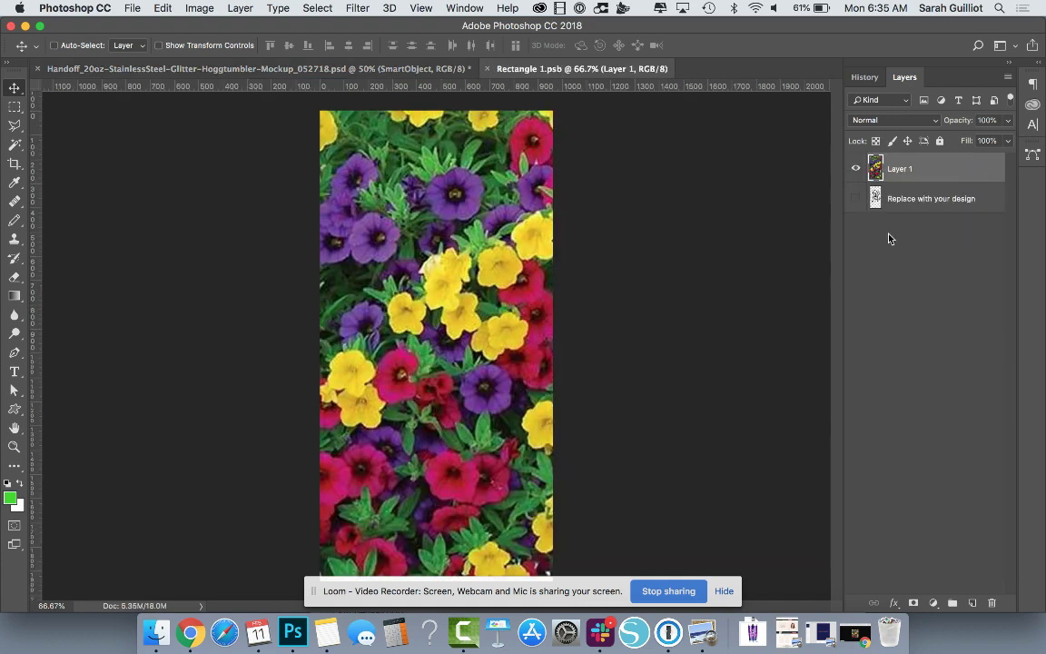
{"action": "left_click_drag", "start_coordinate": [944, 199], "coordinate": [933, 159]}
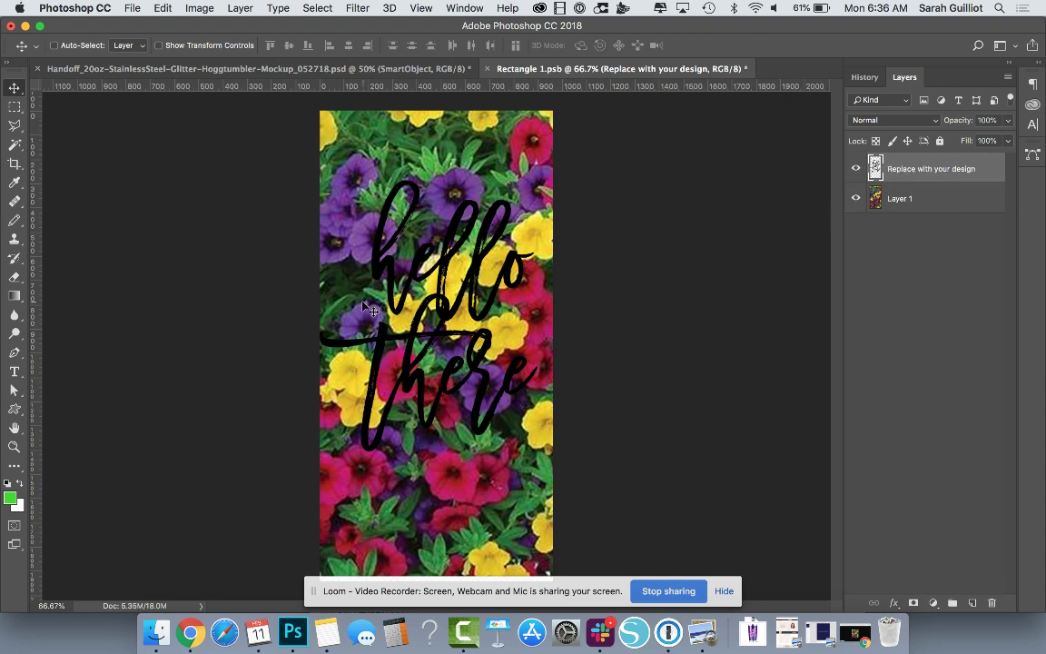
- Apply a white Color Overlay to the "hello there" lettering, save the smart object and view it on the tumbler
{"action": "left_click", "coordinate": [895, 604]}
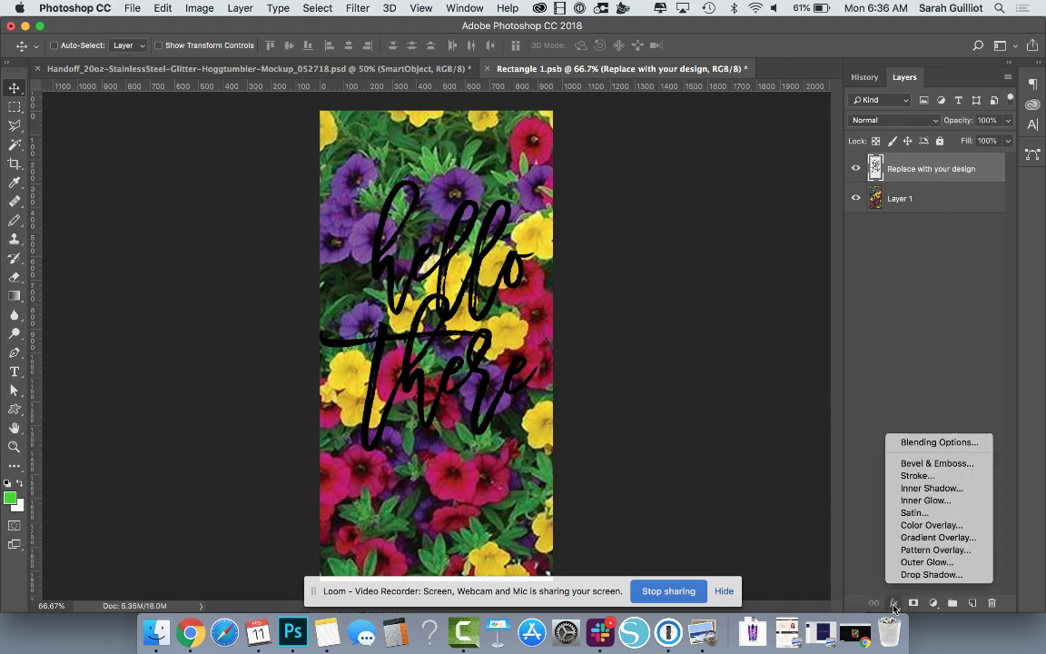
{"action": "left_click", "coordinate": [958, 525]}
{"action": "left_click", "coordinate": [826, 141]}
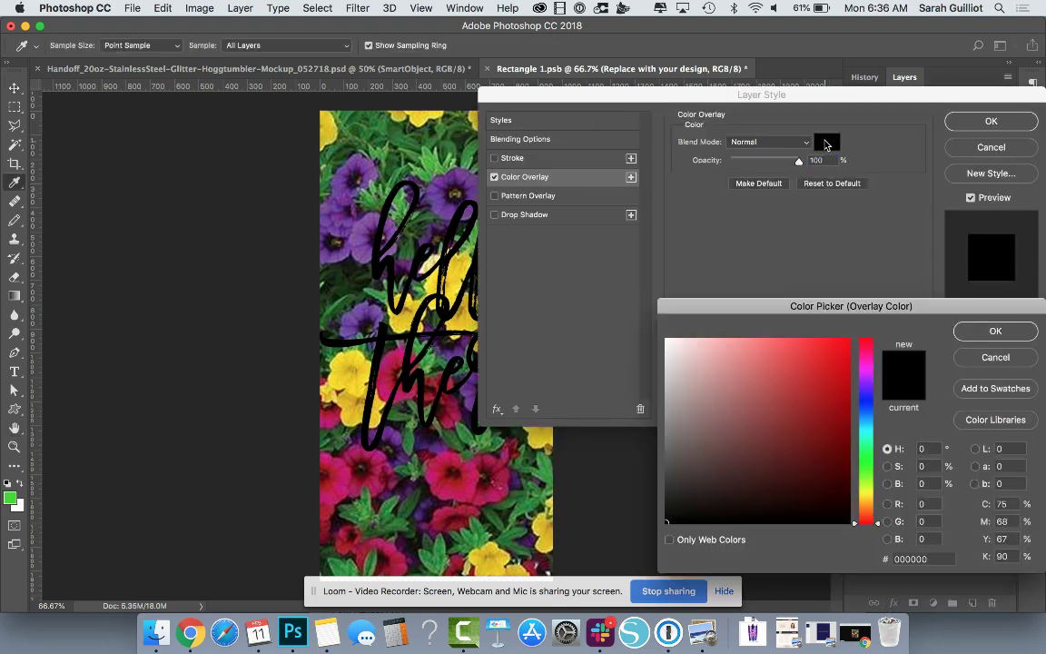
{"action": "left_click_drag", "start_coordinate": [726, 354], "coordinate": [638, 300]}
{"action": "left_click", "coordinate": [995, 331]}
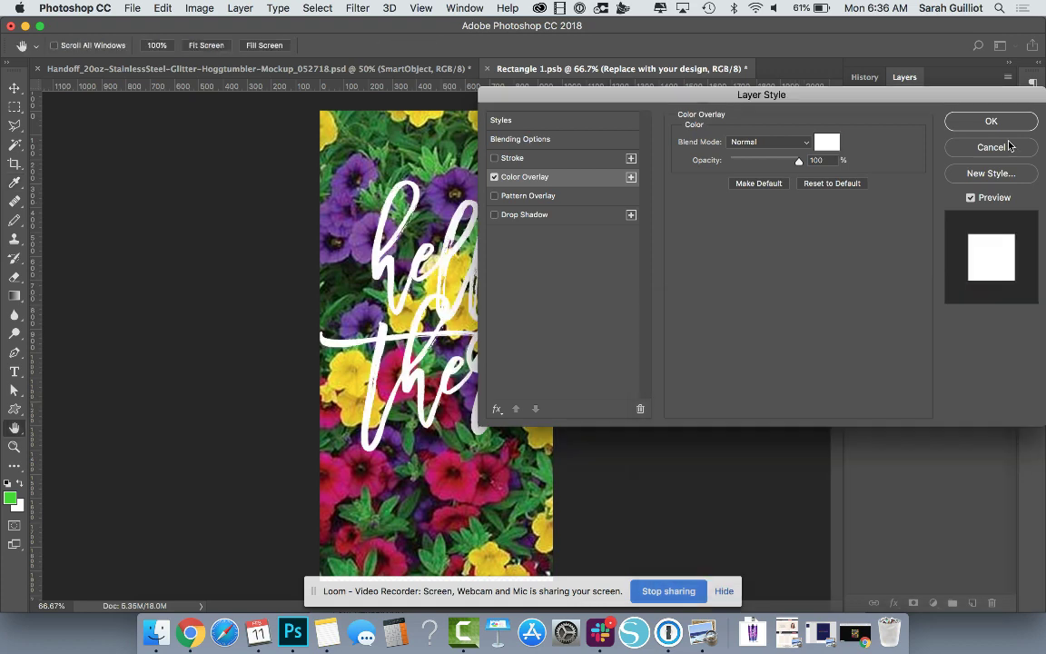
{"action": "left_click", "coordinate": [990, 120]}
{"action": "key", "text": "super+s"}
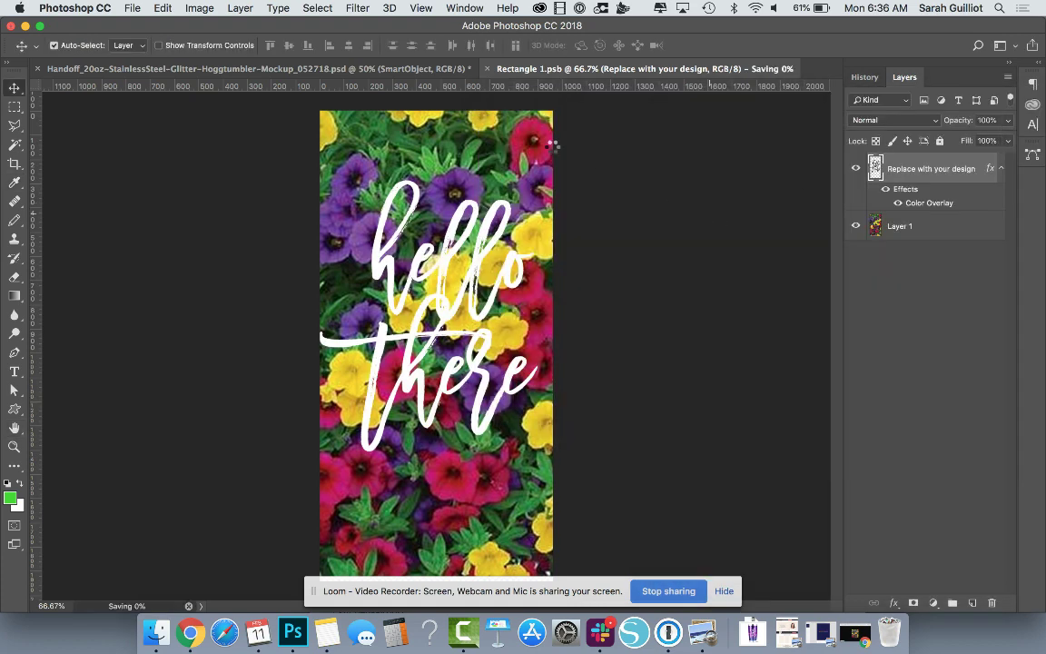
{"action": "left_click", "coordinate": [370, 70]}
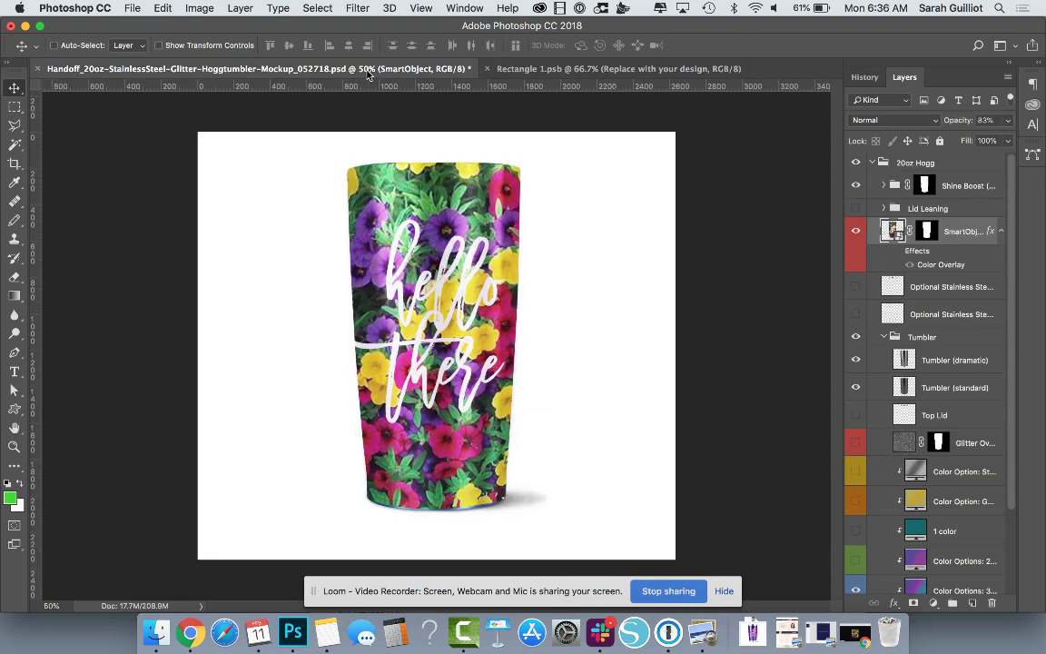
- Return the smart object to flowers only by removing the lettering's overlay and hiding its layer beneath Layer 1, and save and close it
{"action": "left_click", "coordinate": [531, 68]}
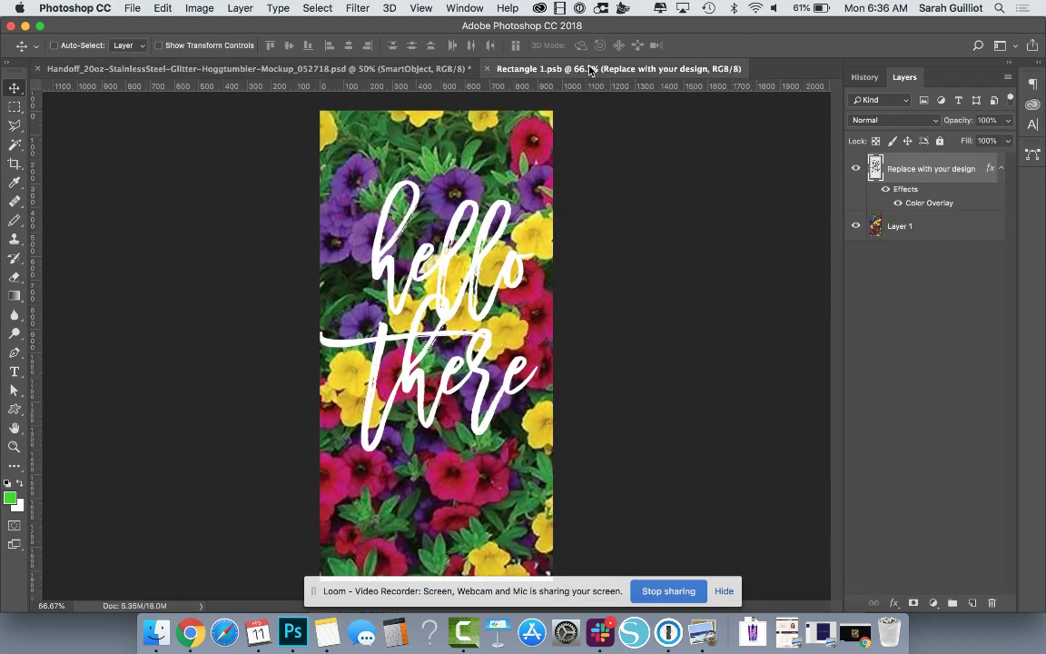
{"action": "left_click_drag", "start_coordinate": [862, 175], "coordinate": [991, 602]}
{"action": "left_click_drag", "start_coordinate": [899, 169], "coordinate": [831, 201]}
{"action": "left_click", "coordinate": [855, 199]}
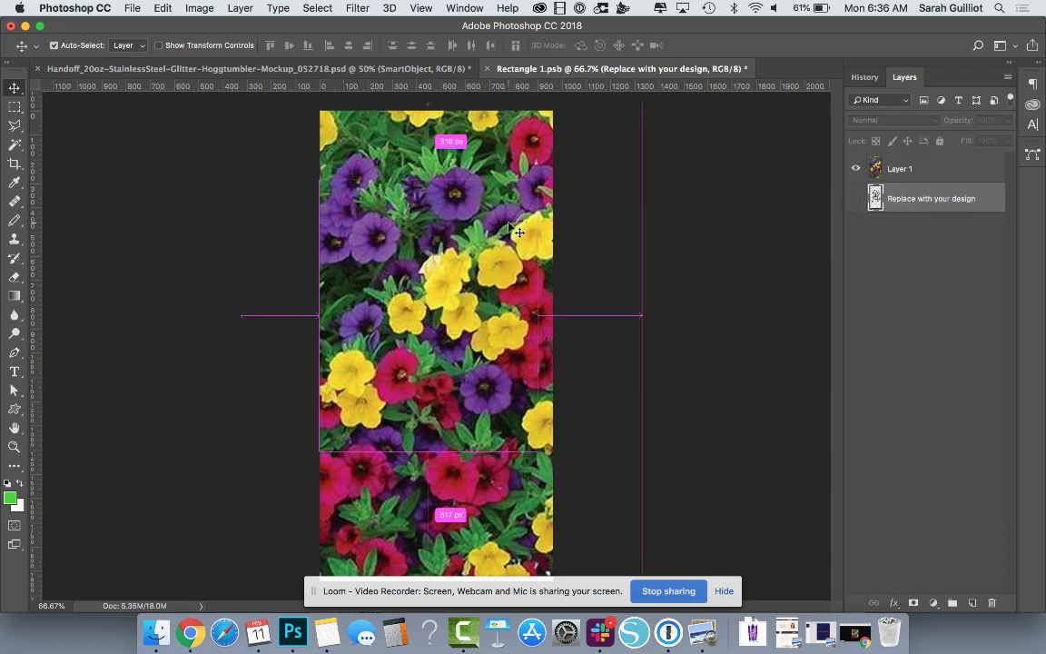
{"action": "key", "text": "super+s"}
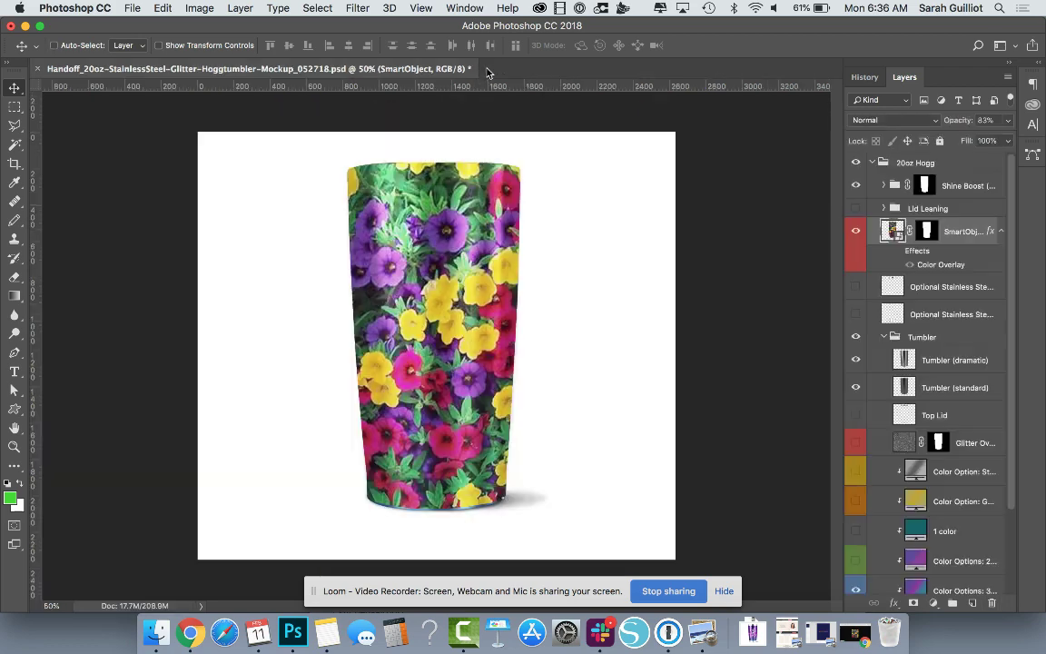
{"action": "key", "text": "super+w"}
- Switch the tumbler's base from the three-color option to the silver "Color Option: St..." layer, keeping the flower smart object shown
{"action": "left_click", "coordinate": [855, 231]}
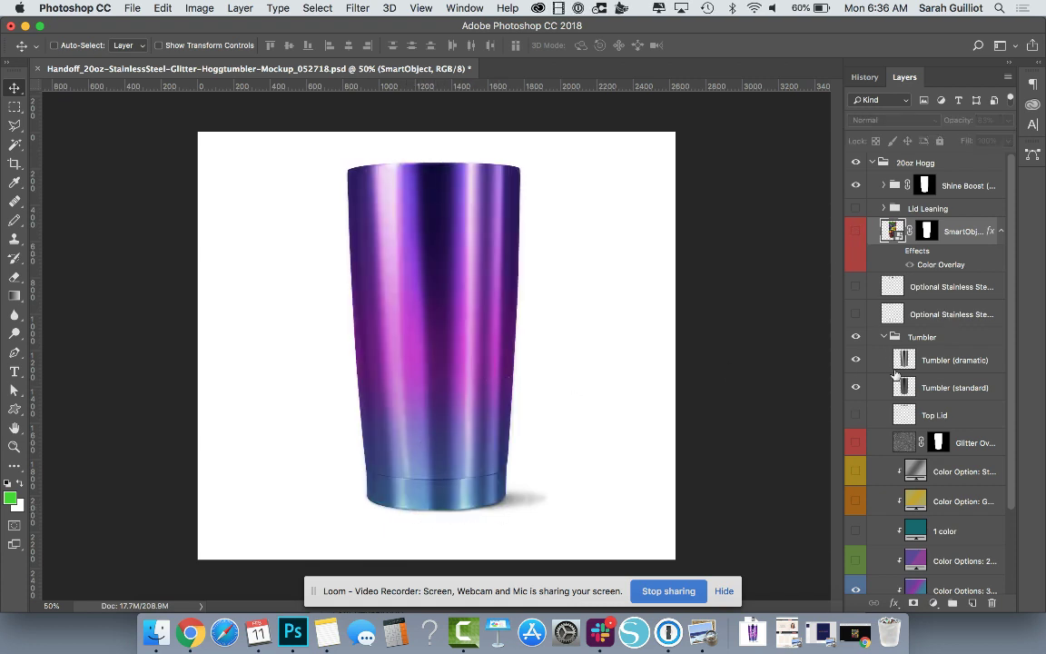
{"action": "scroll", "coordinate": [895, 372], "scroll_direction": "down", "scroll_amount": 3}
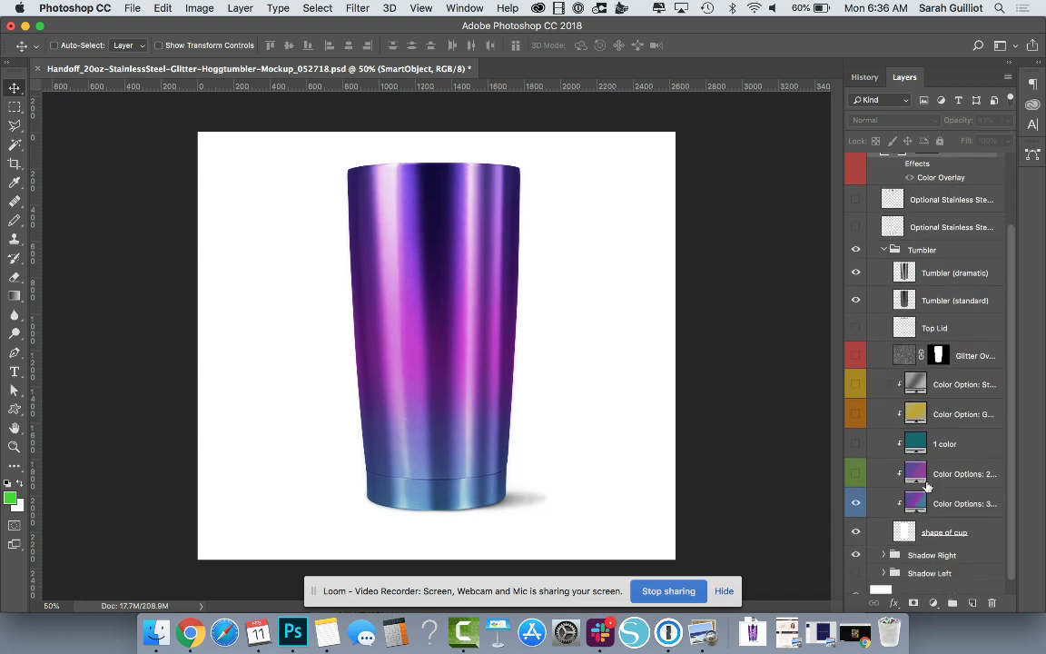
{"action": "left_click", "coordinate": [857, 504]}
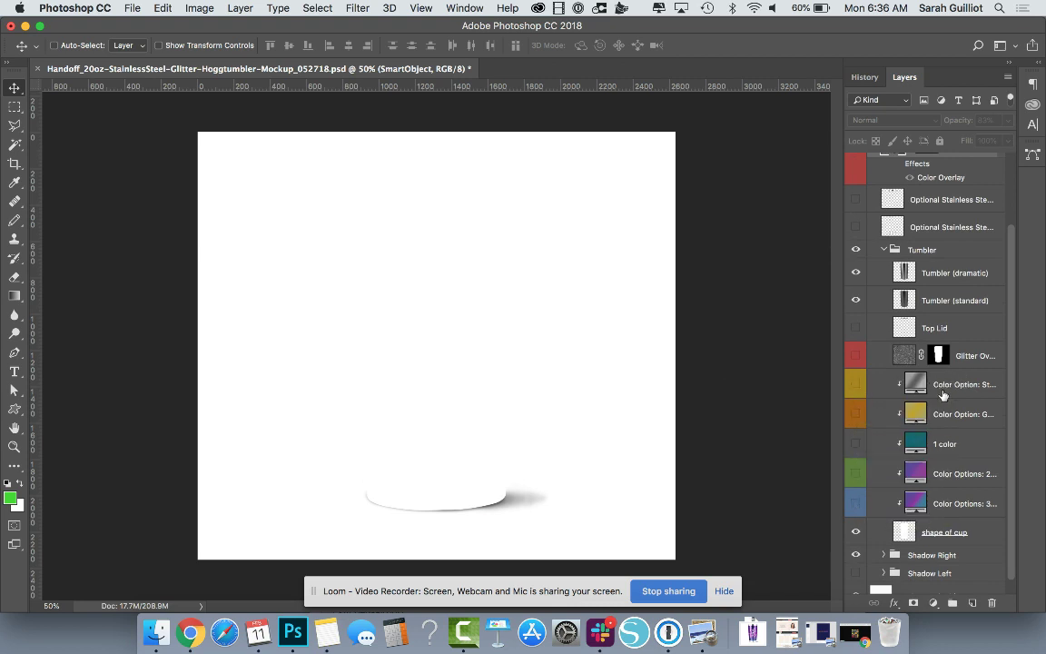
{"action": "left_click", "coordinate": [856, 385]}
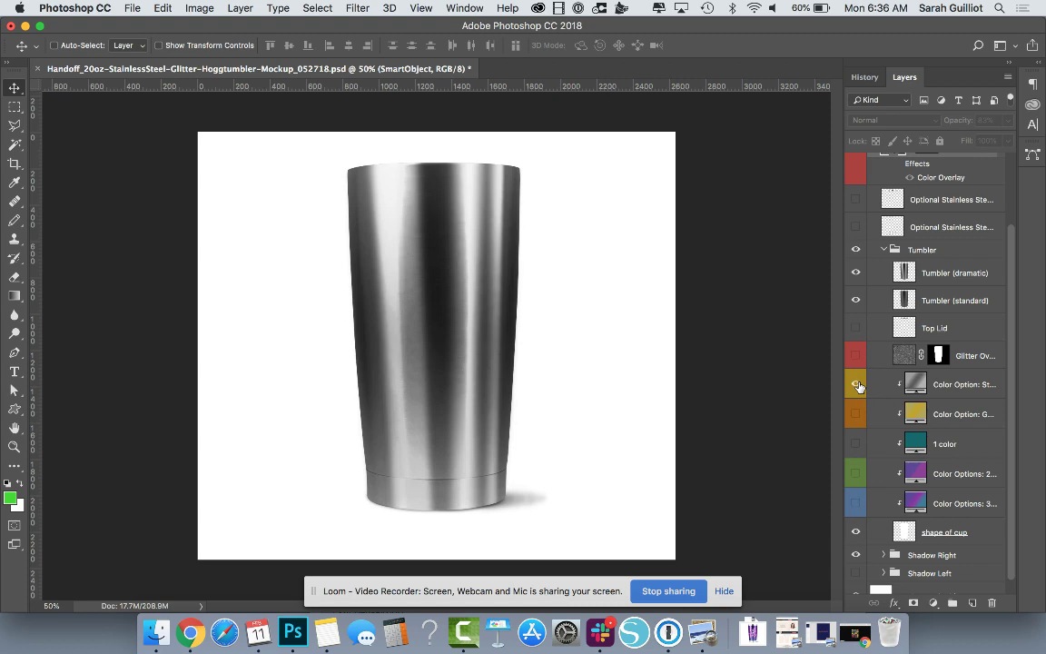
{"action": "scroll", "coordinate": [858, 386], "scroll_direction": "up", "scroll_amount": 3}
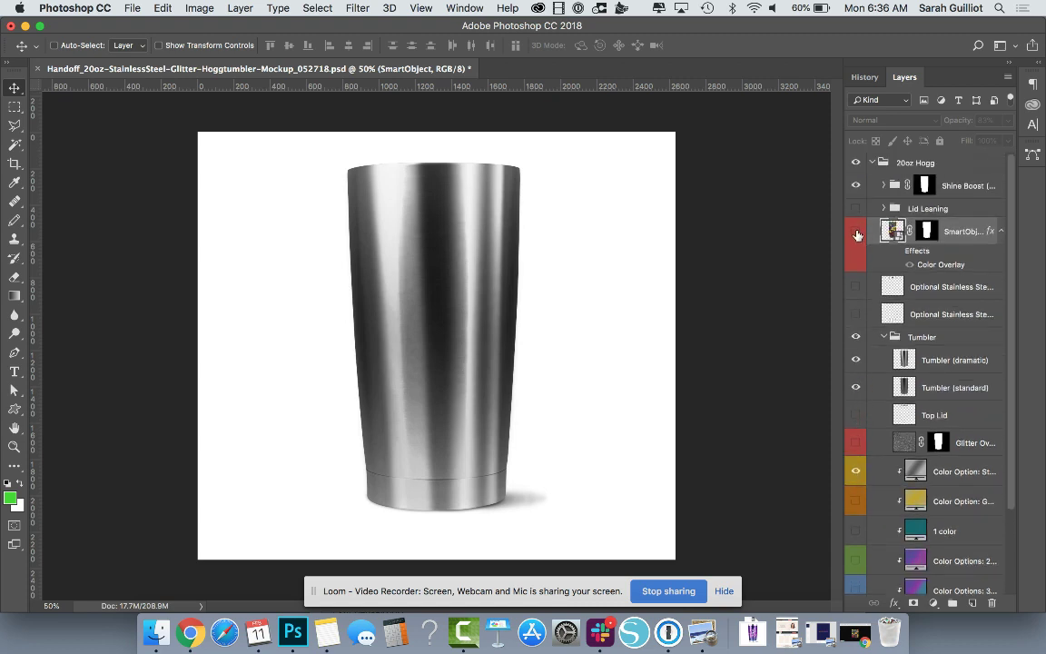
{"action": "left_click", "coordinate": [857, 233]}
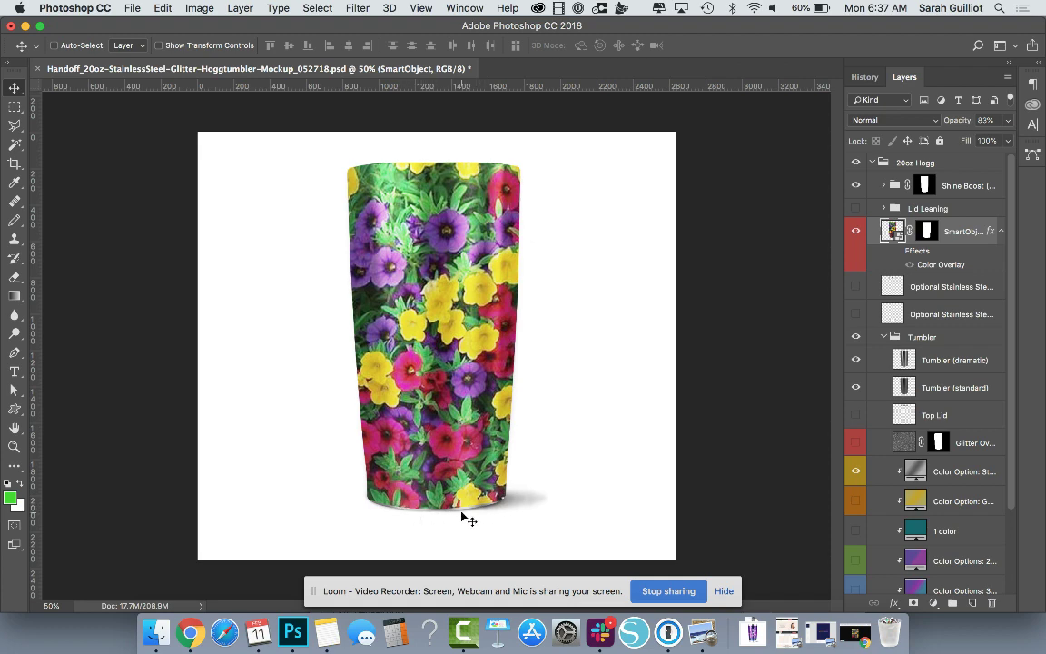
- Examine the tumbler's bottom rim at 200% and compare the flower artwork's edge with the outline of the layer mask
{"action": "key", "text": "z"}
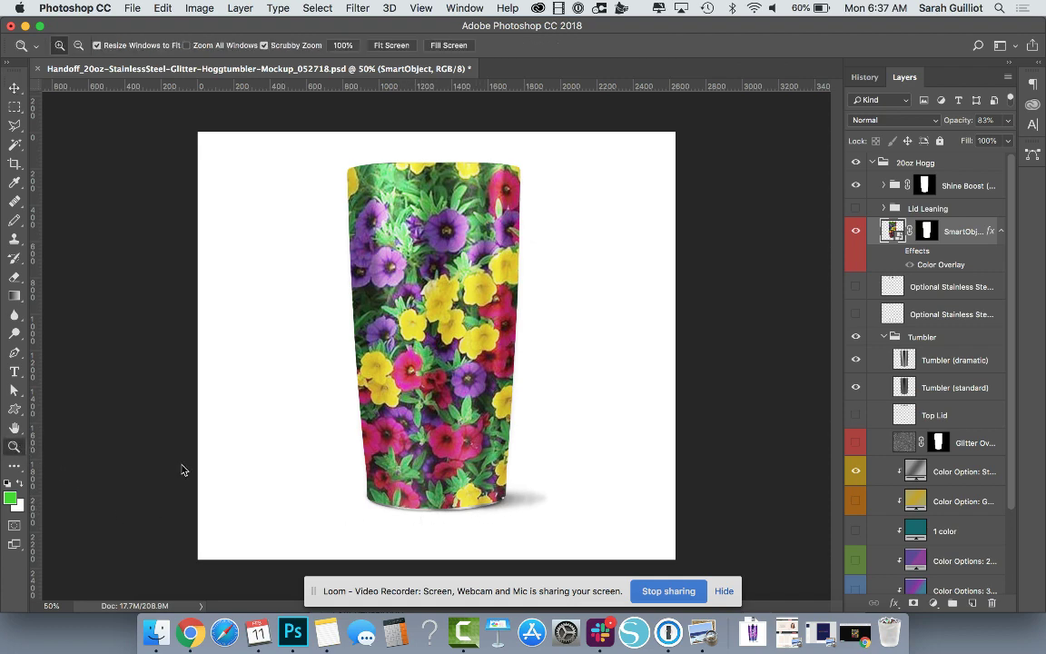
{"action": "left_click", "coordinate": [436, 521]}
{"action": "left_click", "coordinate": [435, 520]}
{"action": "left_click", "coordinate": [436, 520]}
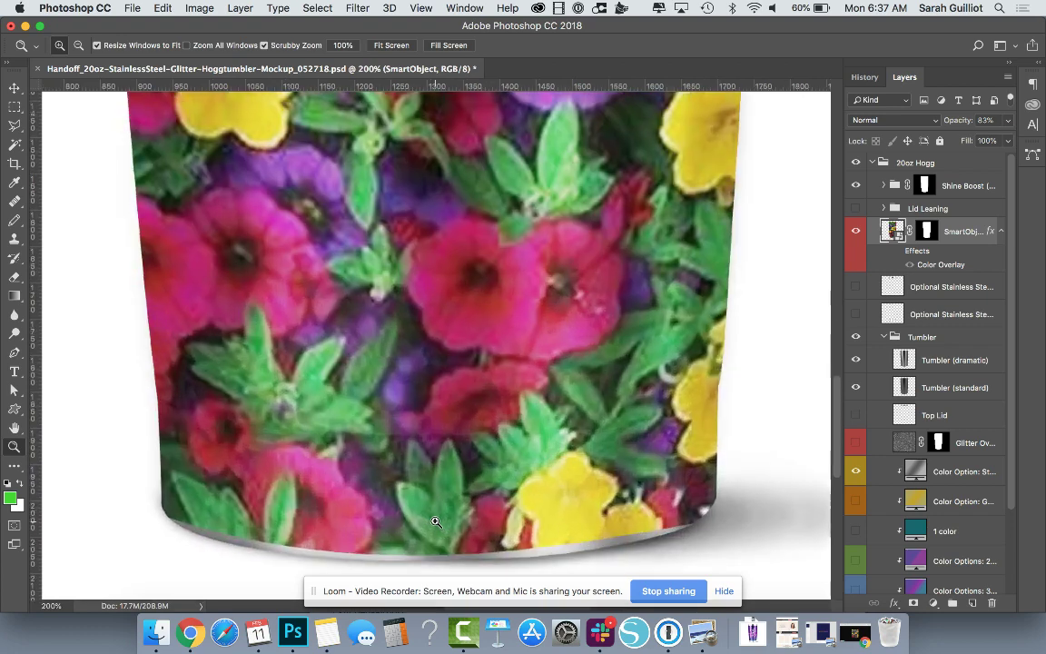
{"action": "scroll", "coordinate": [435, 521], "scroll_direction": "down", "scroll_amount": 3}
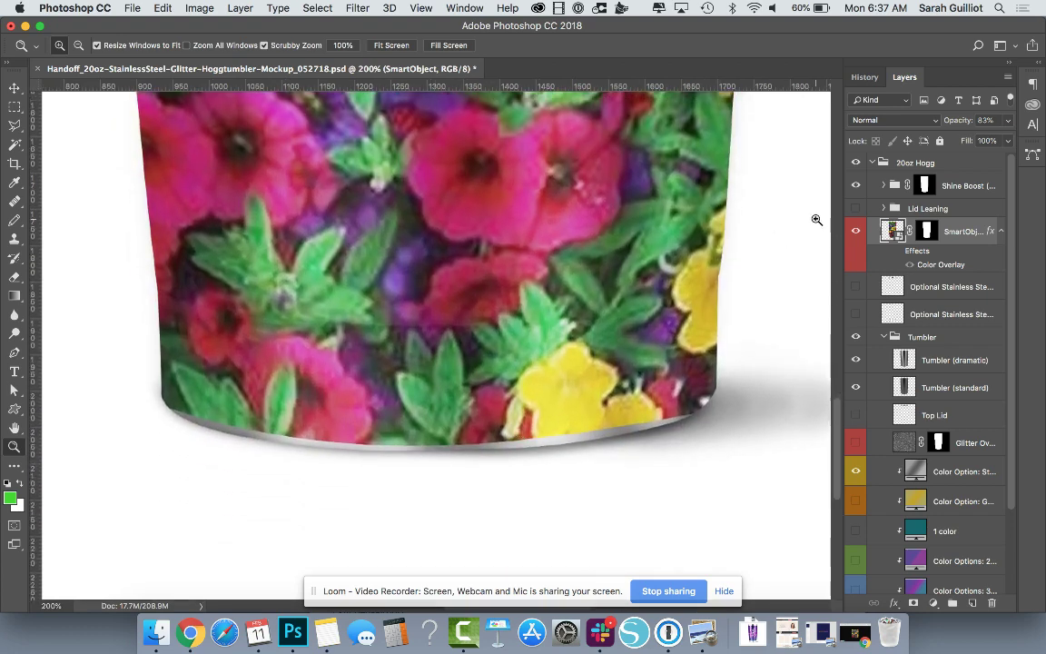
{"action": "left_click", "coordinate": [928, 231], "text": "super"}
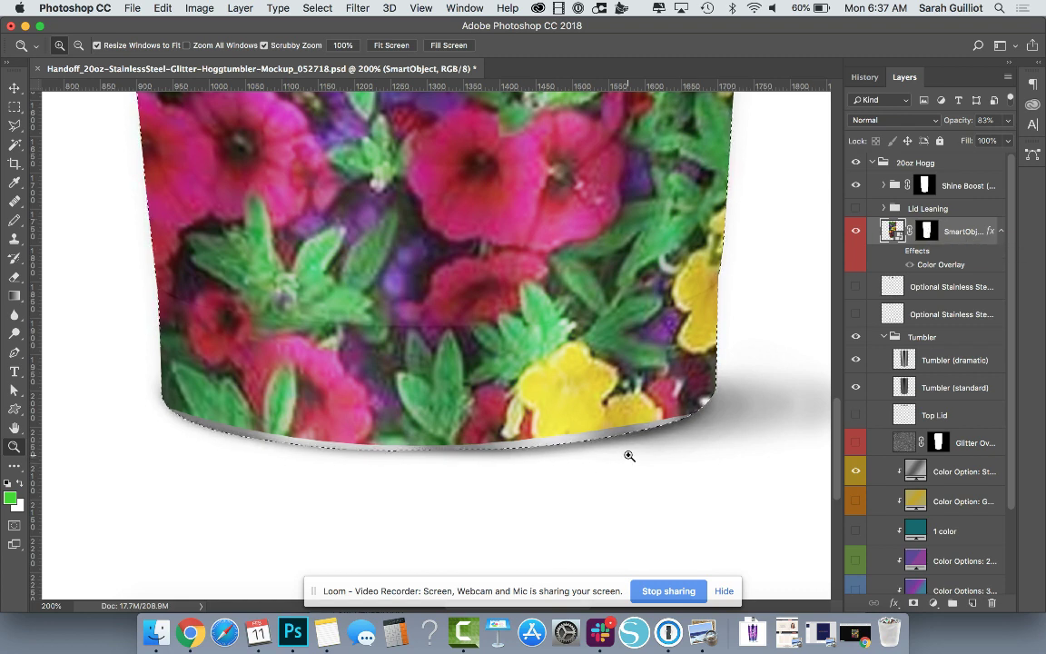
{"action": "key", "text": "super+d"}
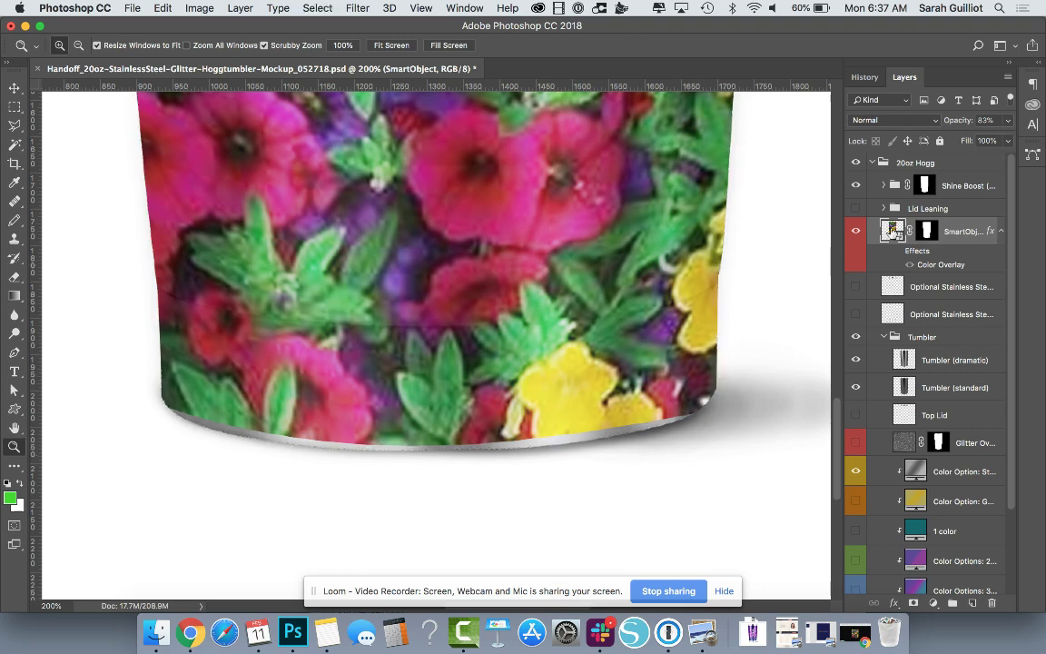
- Open the tumbler's smart object and scale Layer 1's flower image up to about 106% so it covers the canvas's bottom edge
{"action": "double_click", "coordinate": [892, 231]}
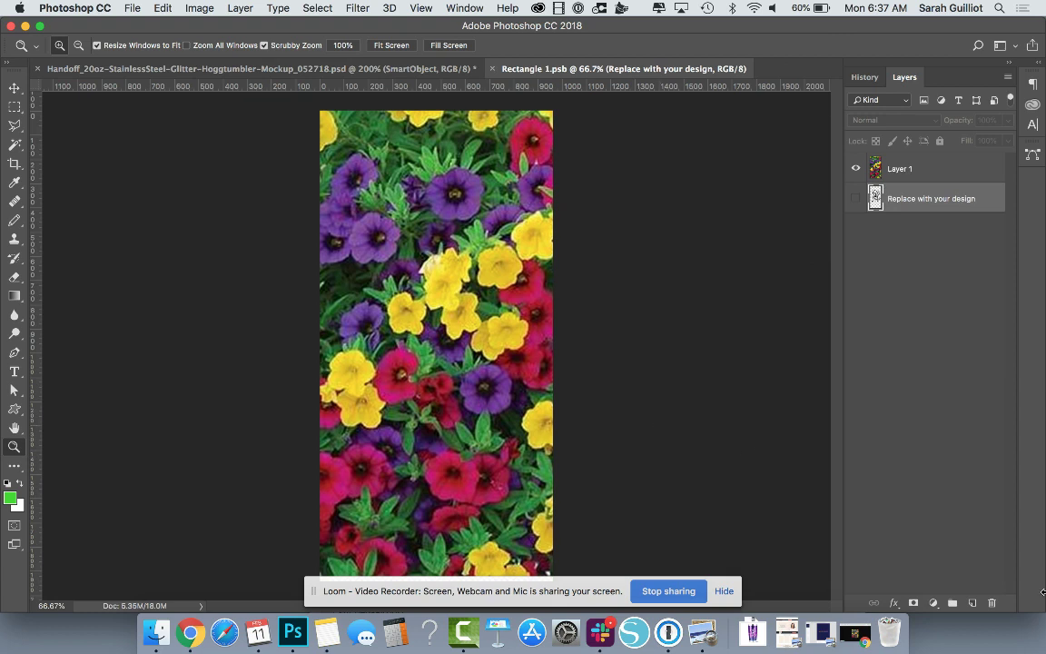
{"action": "left_click_drag", "start_coordinate": [1041, 611], "coordinate": [1041, 568]}
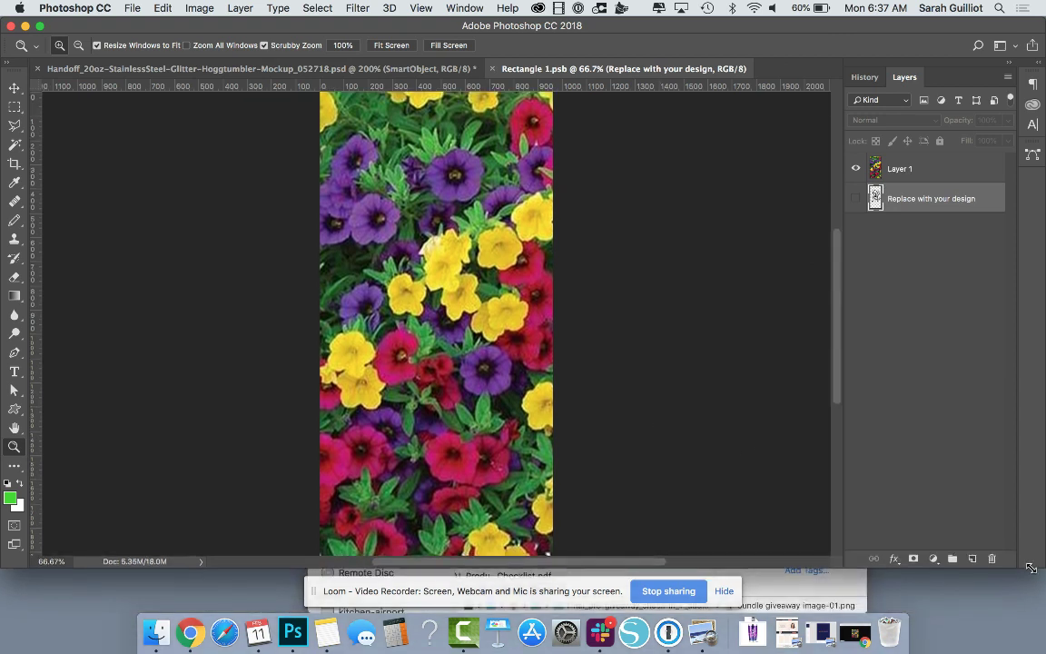
{"action": "scroll", "coordinate": [639, 382], "scroll_direction": "down", "scroll_amount": 3}
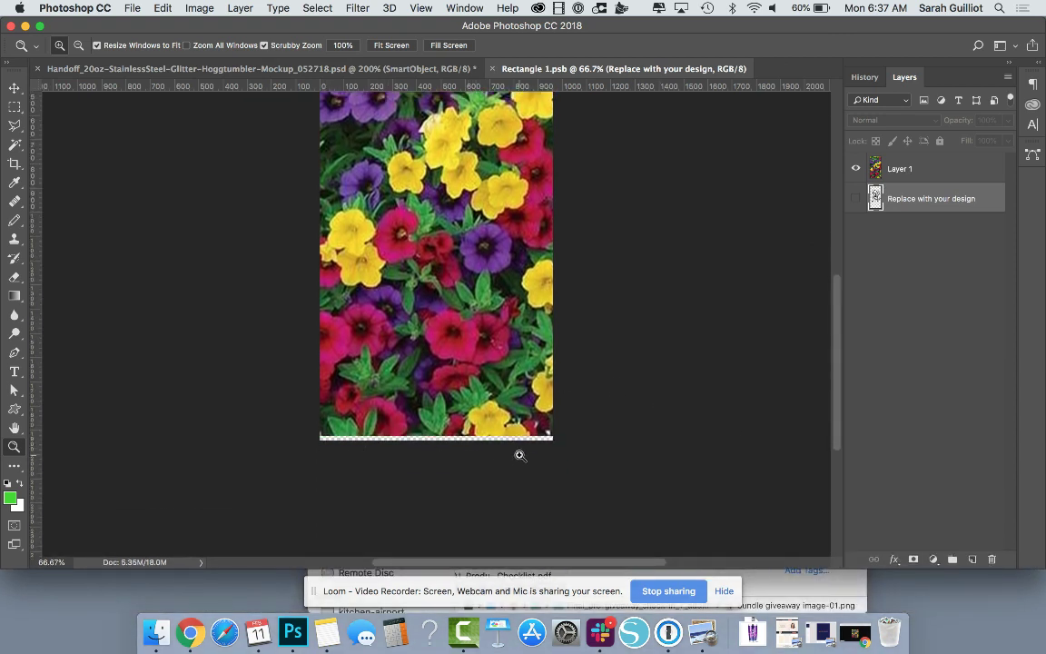
{"action": "left_click", "coordinate": [897, 173]}
{"action": "key", "text": "ctrl+t"}
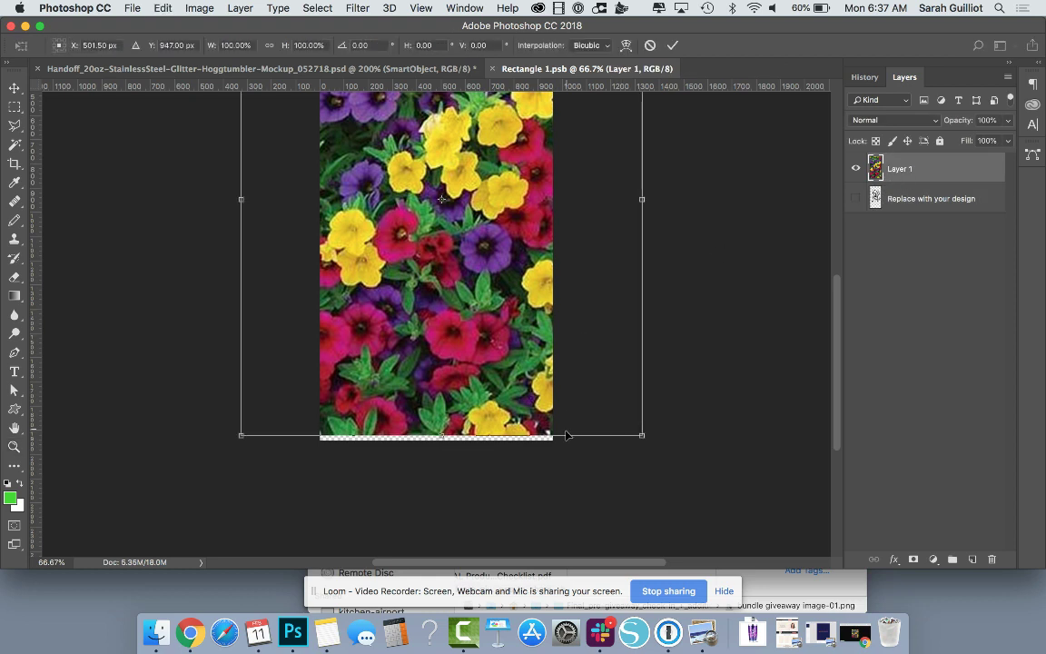
{"action": "left_click_drag", "start_coordinate": [642, 436], "coordinate": [655, 449]}
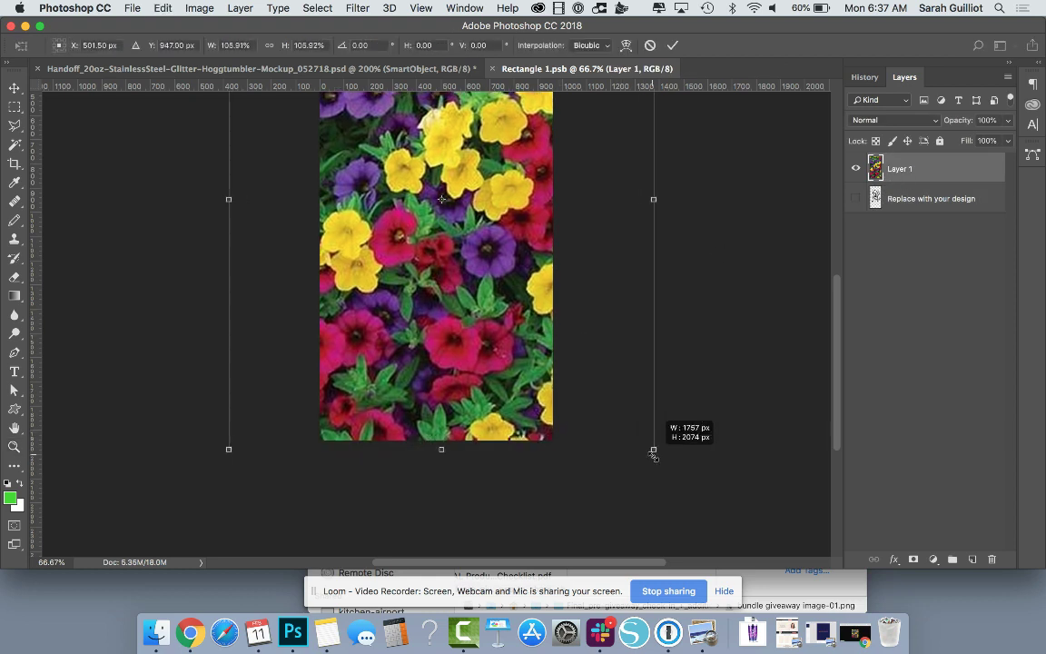
{"action": "key", "text": "Return"}
{"action": "key", "text": "z"}
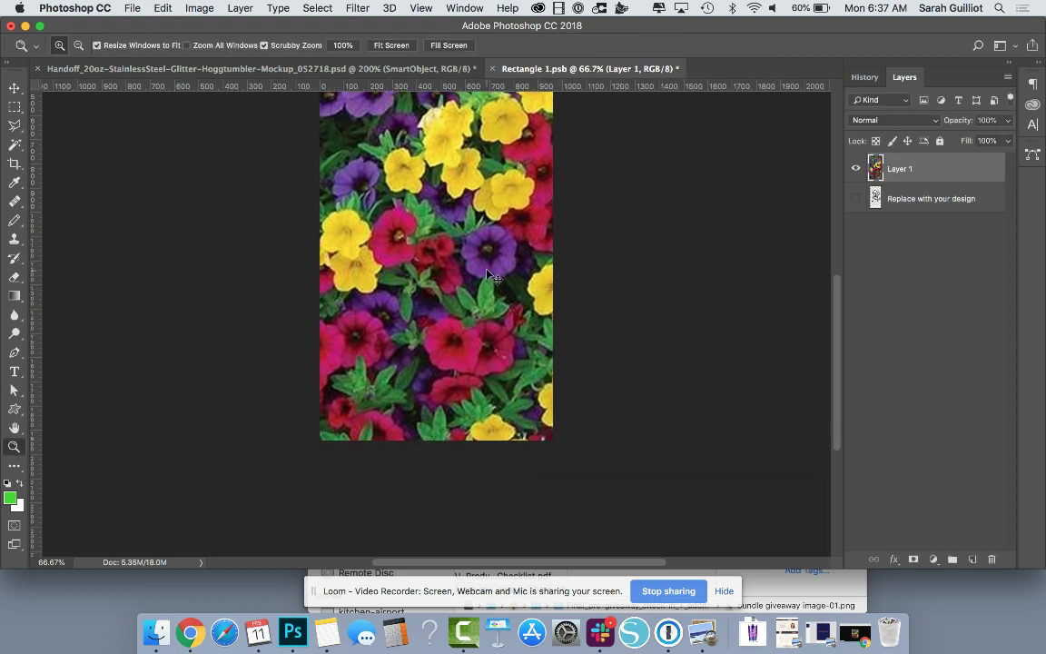
- Save and close the flower smart object, and bring the whole tumbler mockup into view
{"action": "key", "text": "cmd+s"}
{"action": "left_click", "coordinate": [494, 70]}
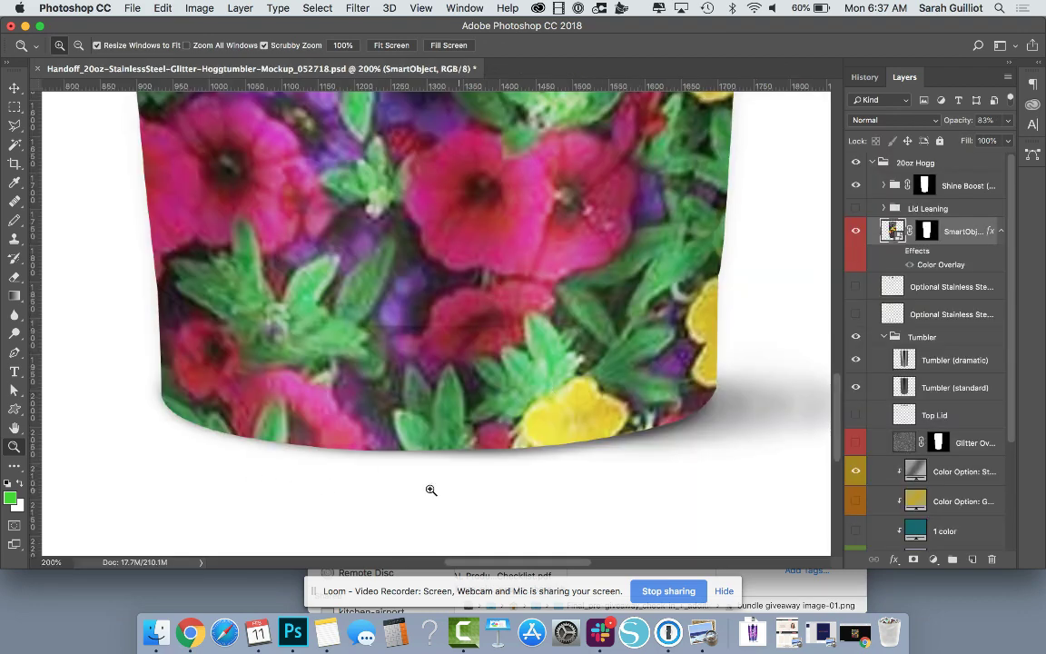
{"action": "double_click", "coordinate": [14, 428]}
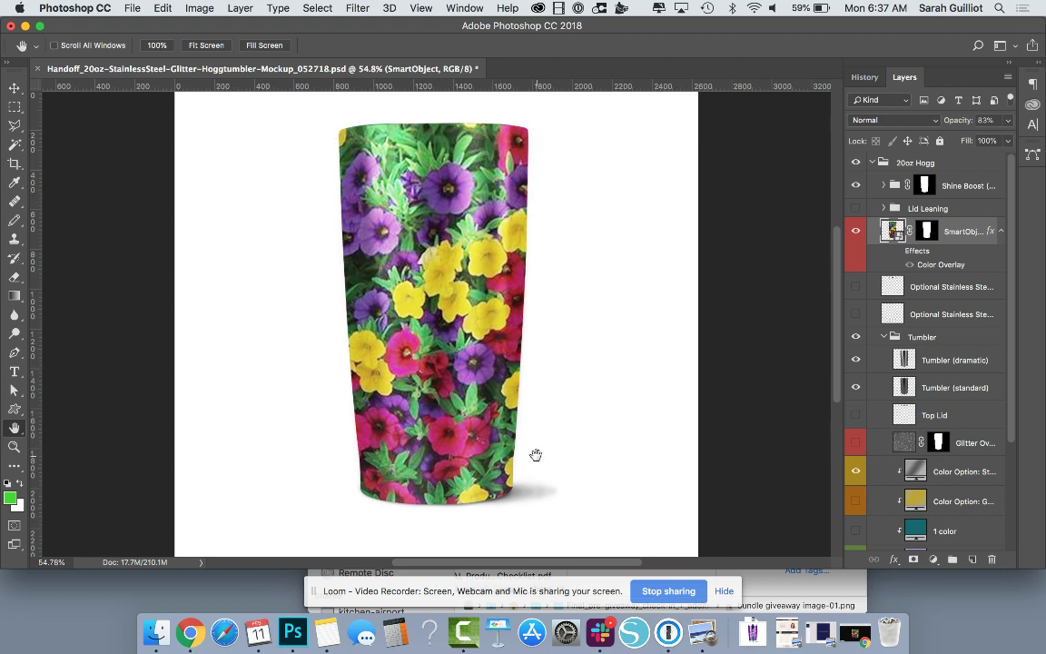
- Show the Optional Stainless Steel Top and Base layers and move both above the SmartObject layer
{"action": "left_click", "coordinate": [856, 286]}
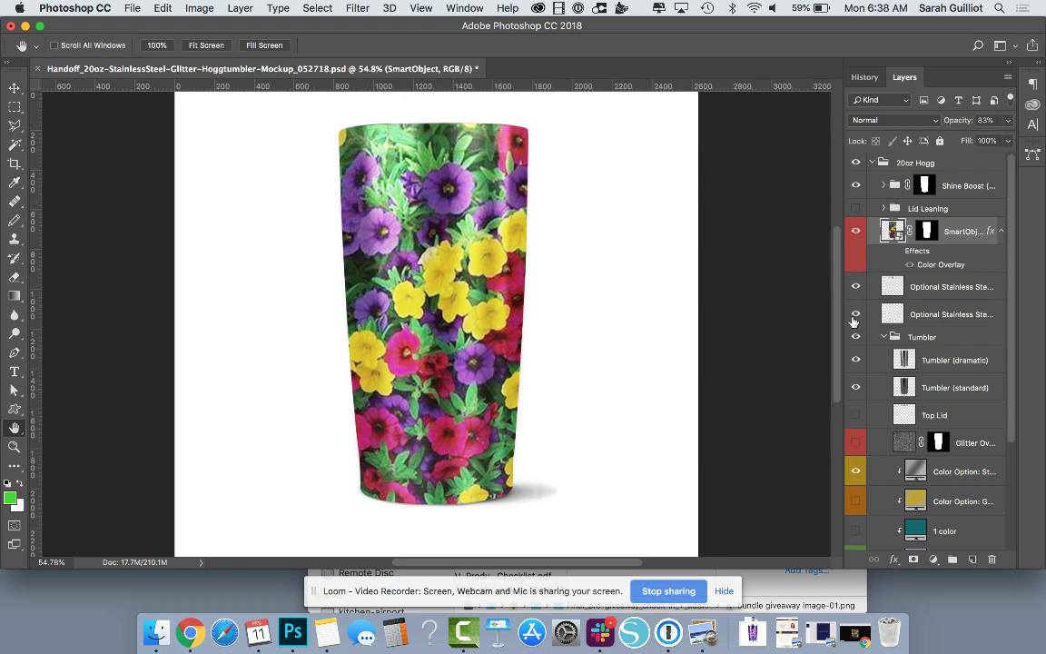
{"action": "left_click", "coordinate": [856, 314]}
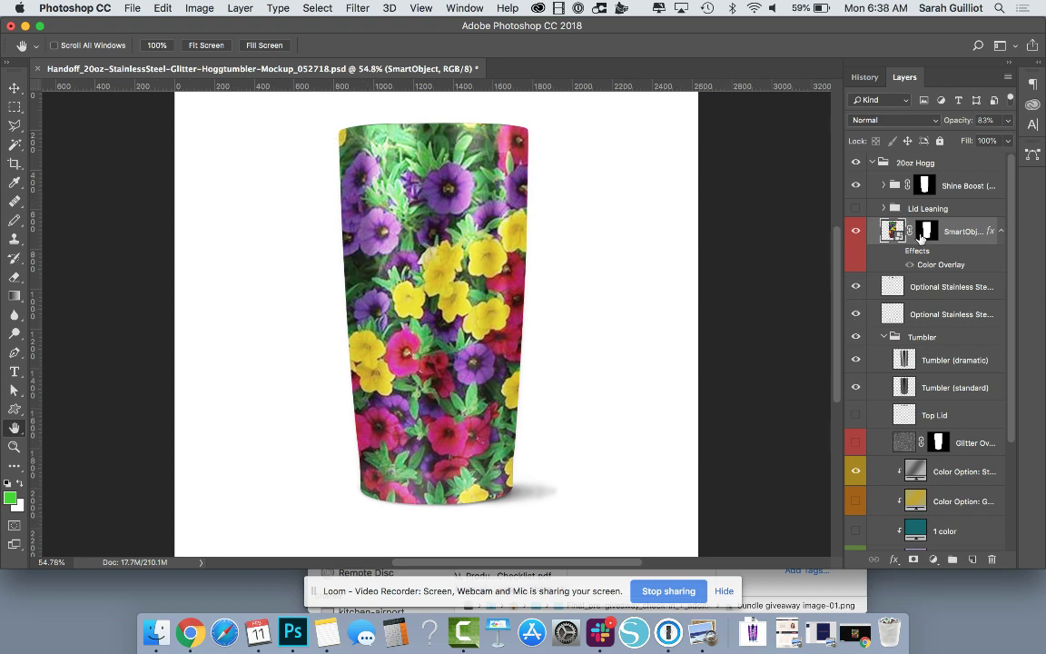
{"action": "left_click", "coordinate": [937, 289]}
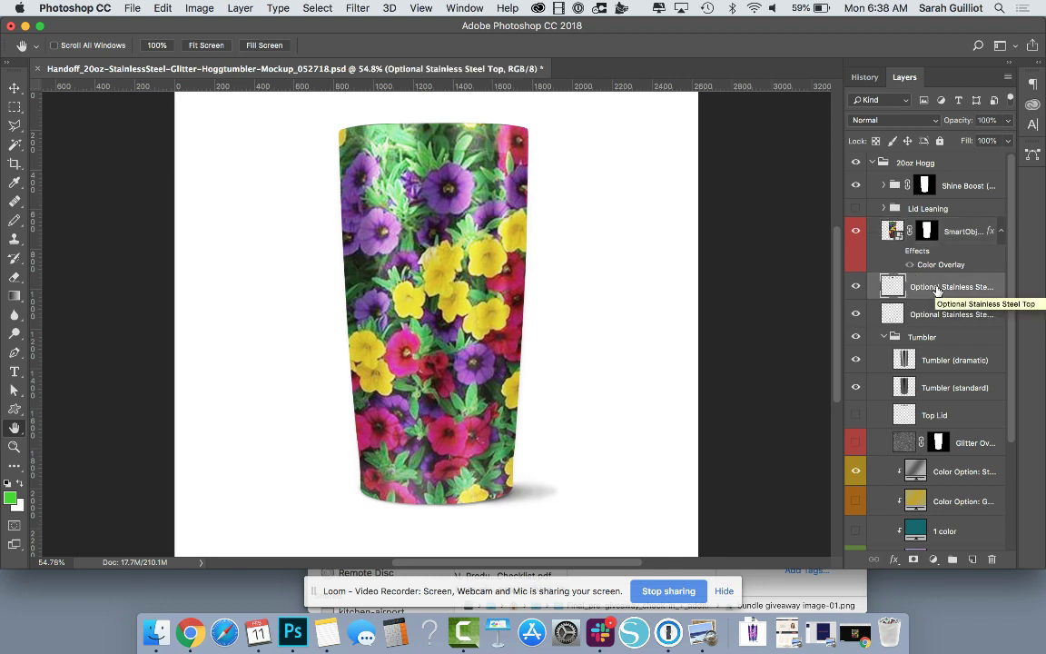
{"action": "left_click_drag", "start_coordinate": [940, 289], "coordinate": [942, 221]}
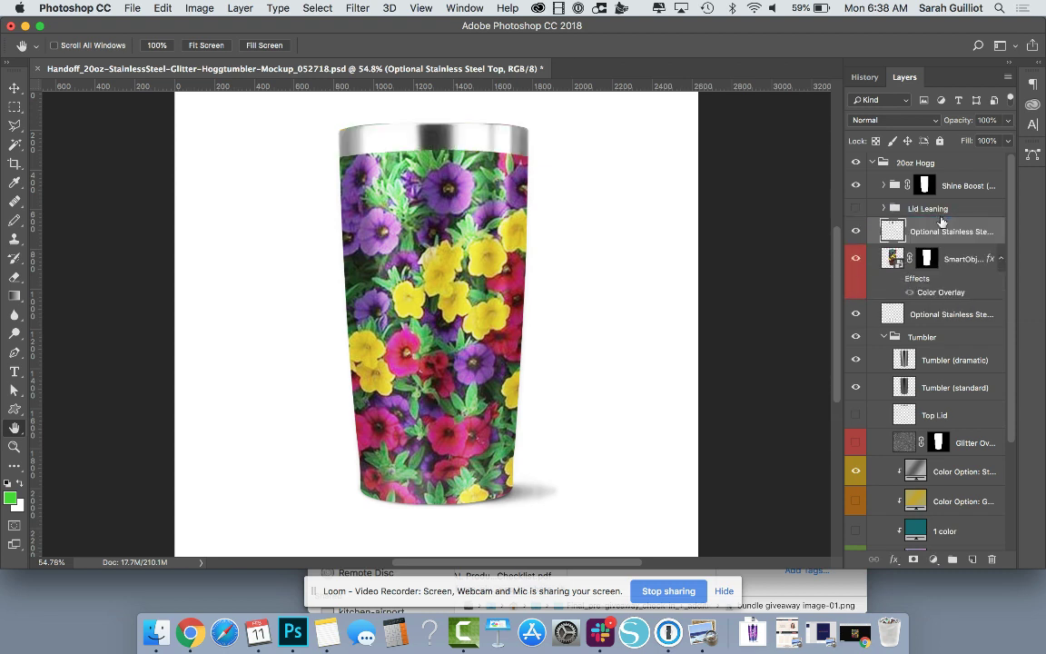
{"action": "left_click_drag", "start_coordinate": [940, 313], "coordinate": [940, 253]}
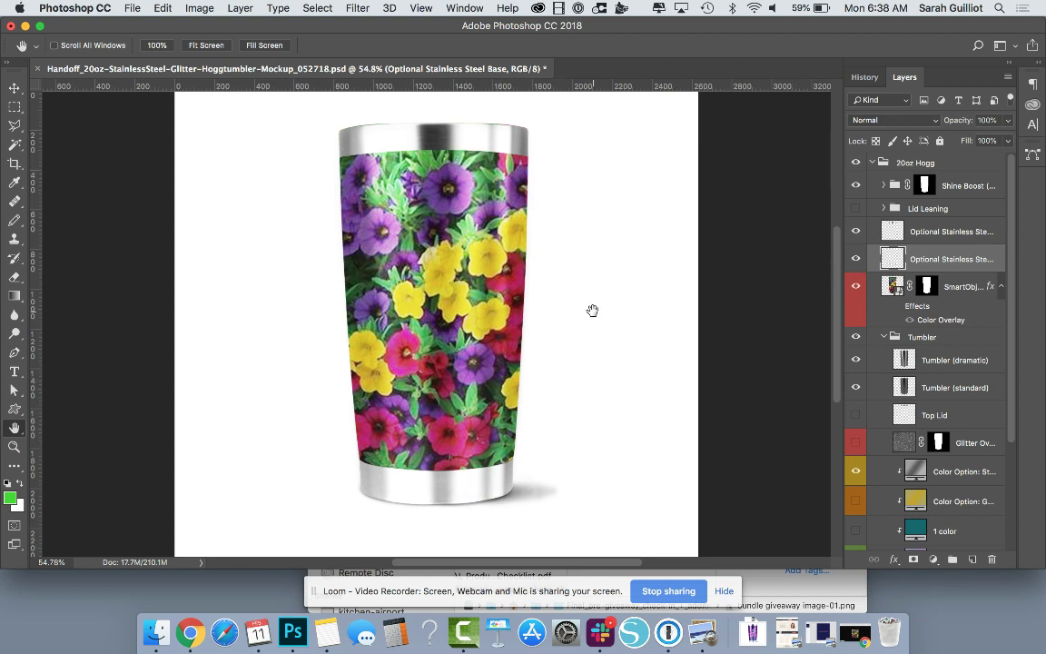
- Hide both Optional Stainless Steel layers to return the tumbler to full flower coverage
{"action": "left_click", "coordinate": [931, 232]}
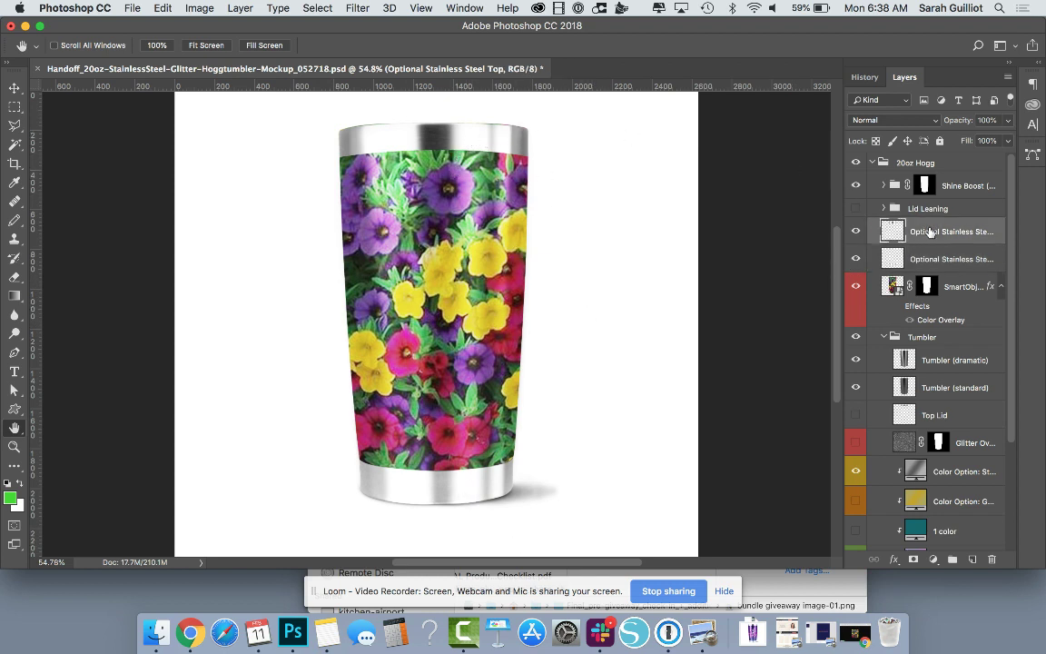
{"action": "key", "text": "v"}
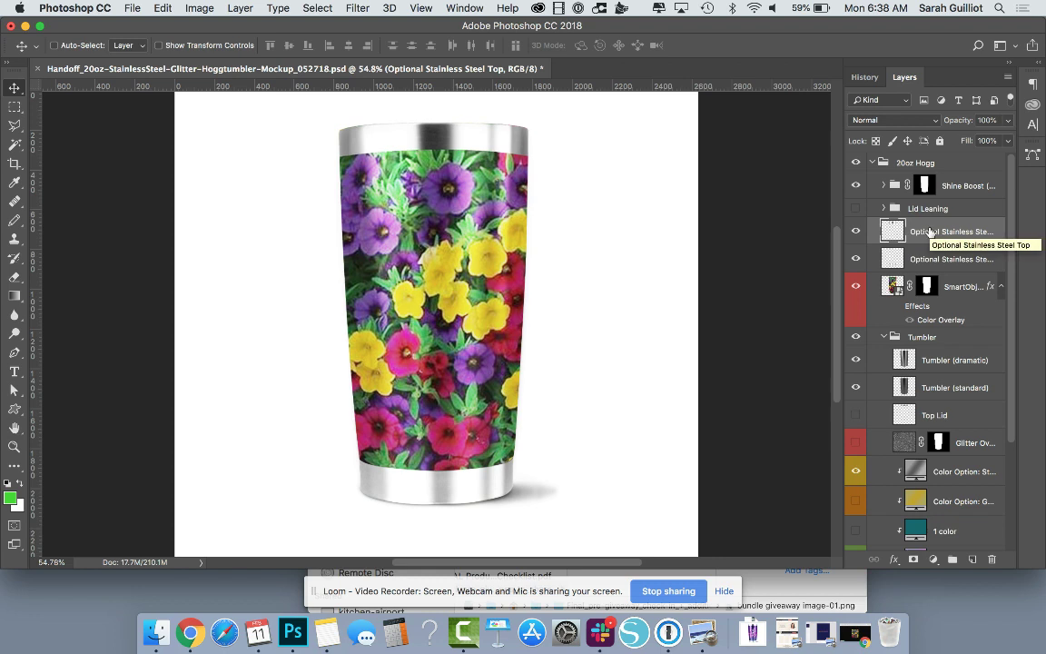
{"action": "left_click", "coordinate": [855, 259]}
{"action": "left_click", "coordinate": [856, 231]}
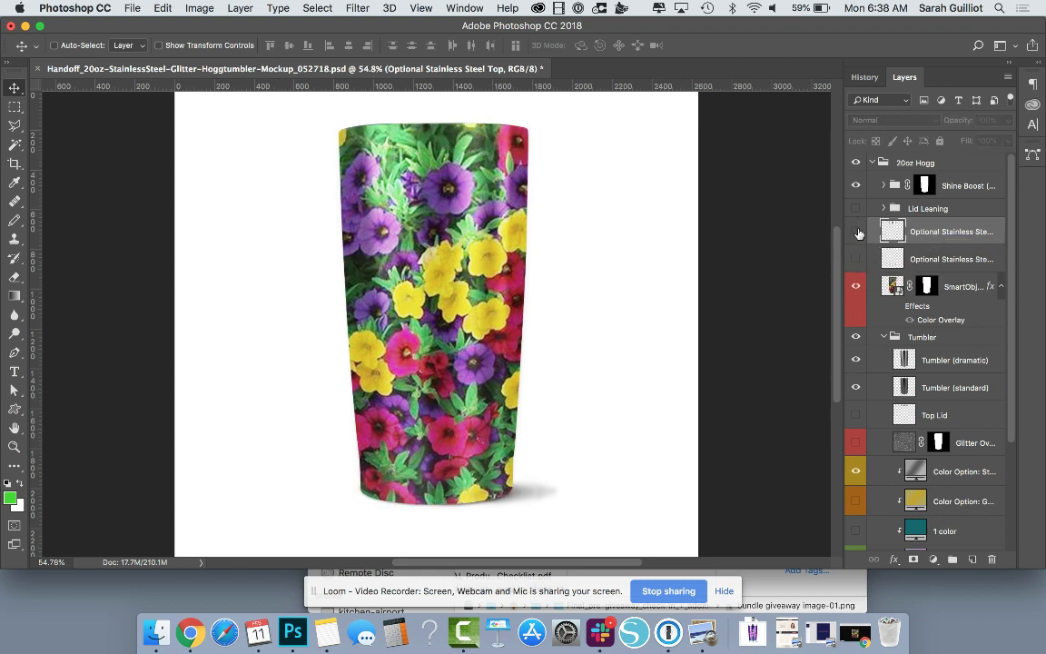
- Set the SmartObject layer's opacity to 100%
{"action": "left_click", "coordinate": [955, 290]}
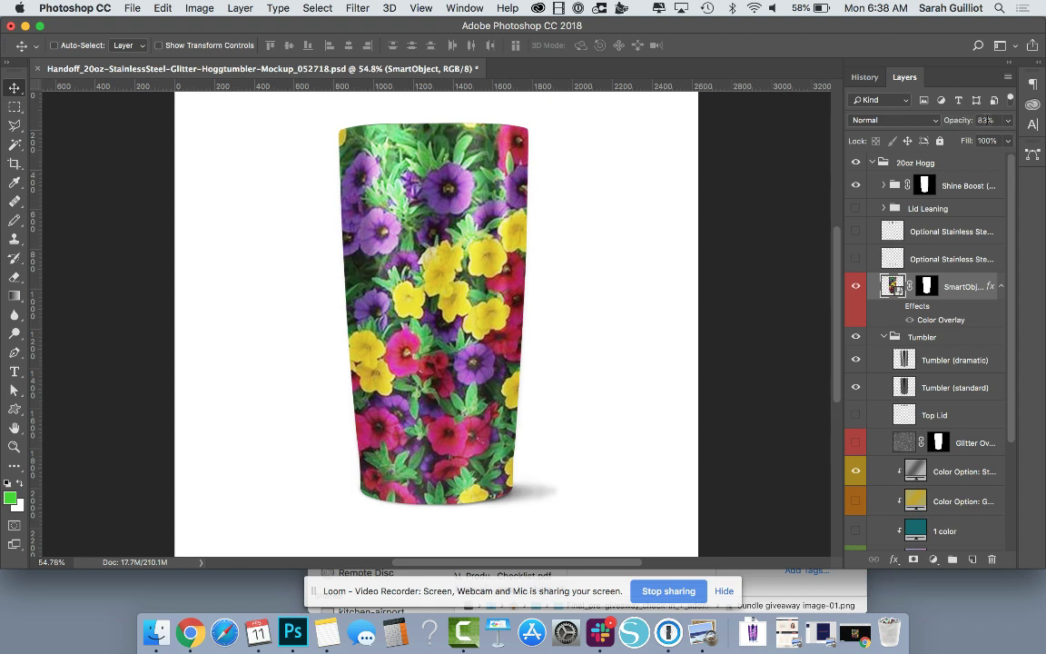
{"action": "left_click", "coordinate": [984, 120]}
{"action": "type", "text": "100"}
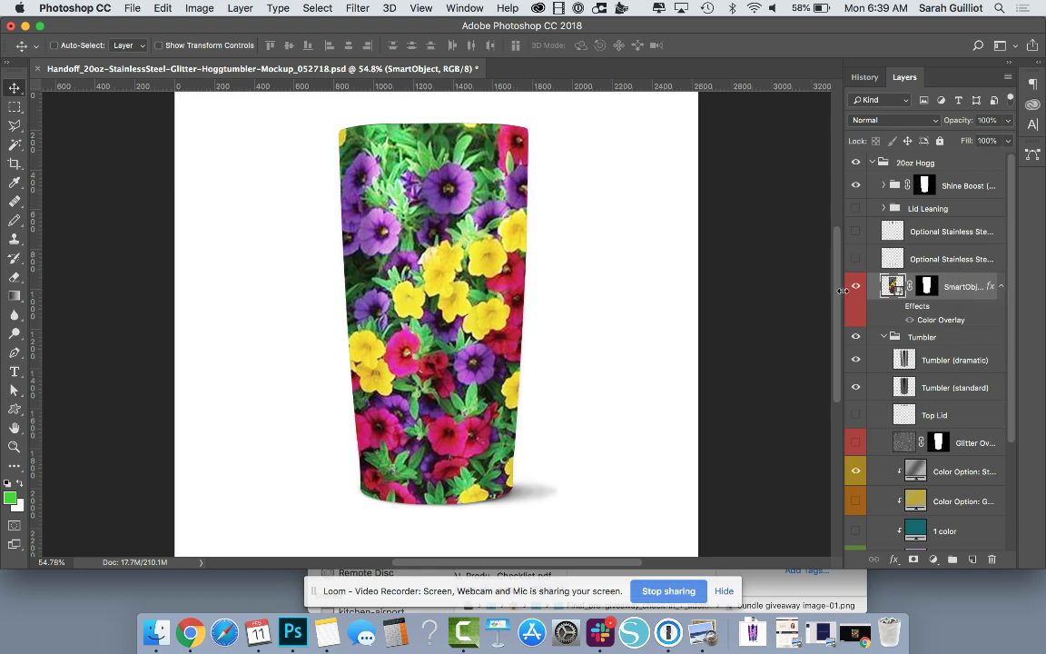
- Duplicate the SmartObject layer as "SmartObject copy" in the same document and hide the original
{"action": "left_click", "coordinate": [1008, 80]}
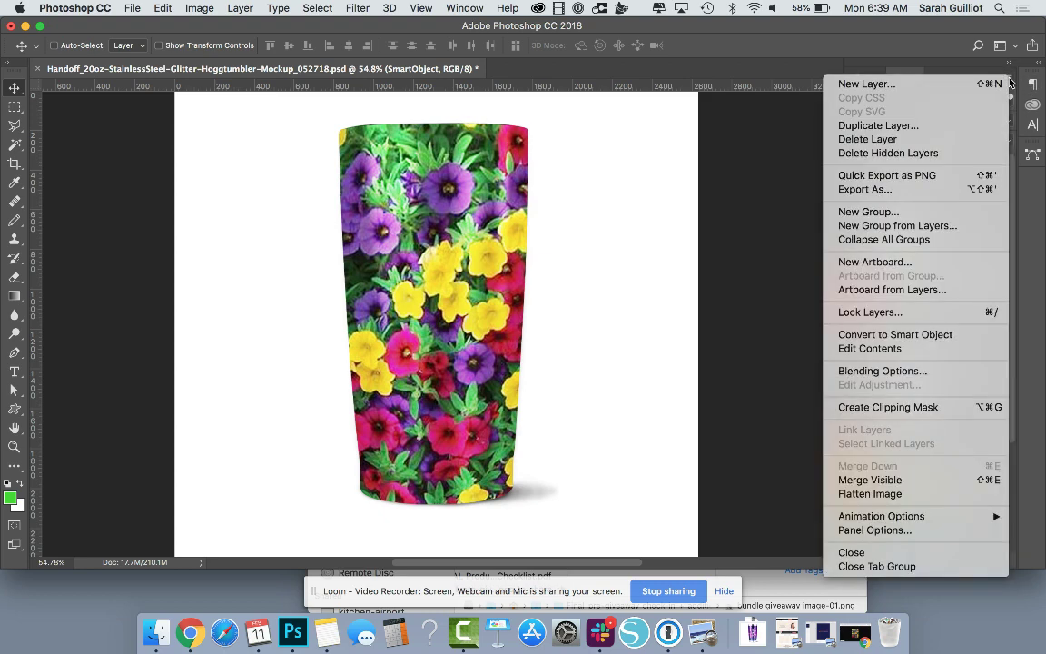
{"action": "left_click", "coordinate": [915, 127]}
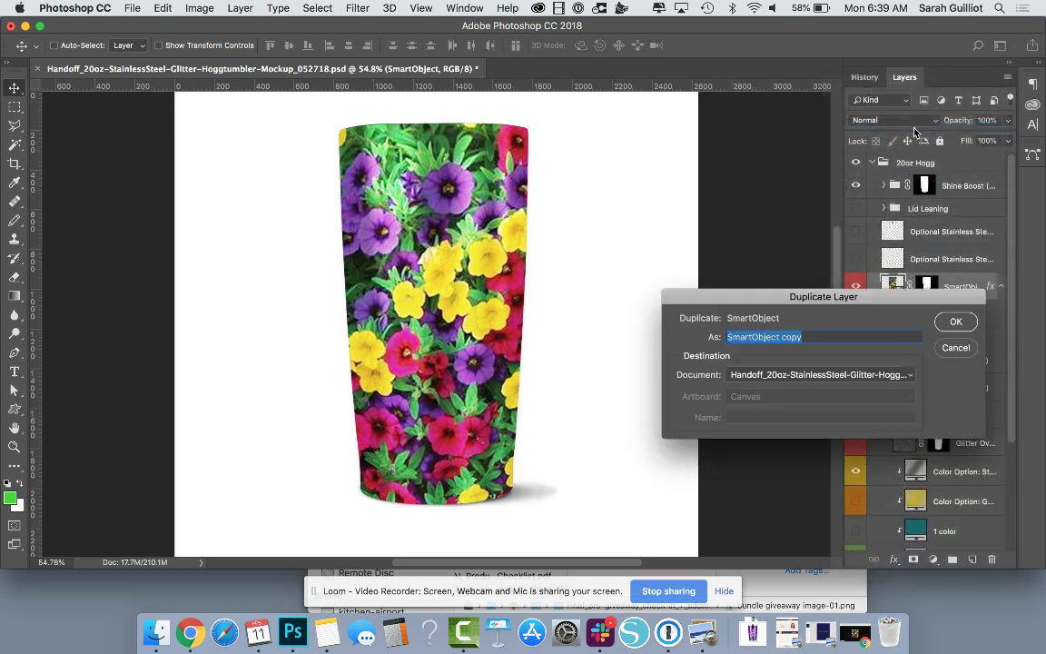
{"action": "left_click", "coordinate": [956, 321]}
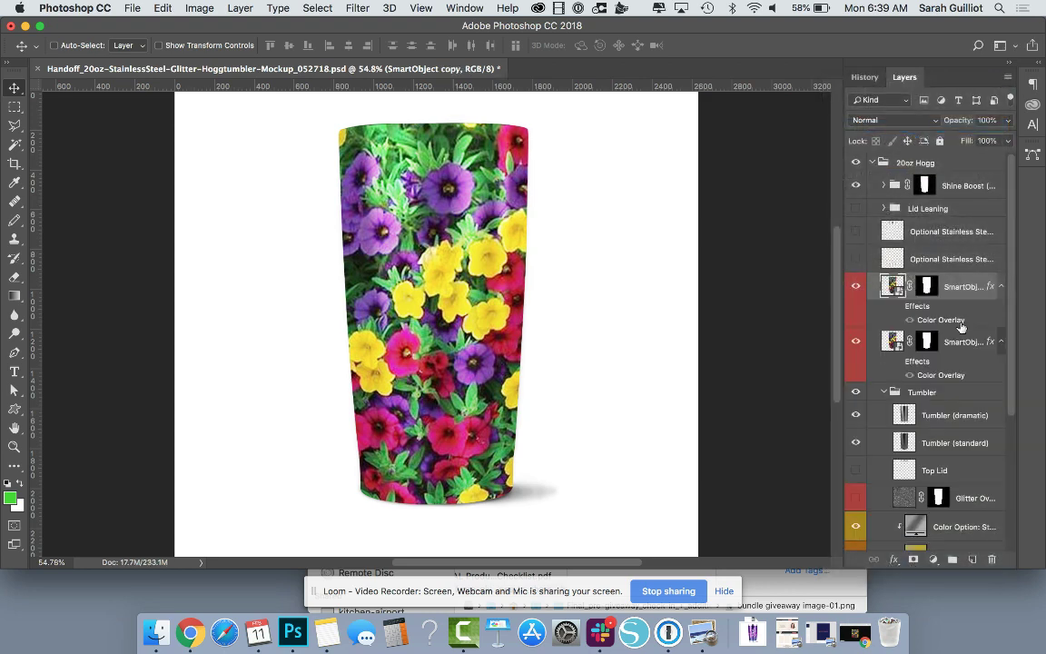
{"action": "left_click", "coordinate": [855, 344]}
- Make the layer mask of the SmartObject copy the active editing target
{"action": "left_click", "coordinate": [927, 286]}
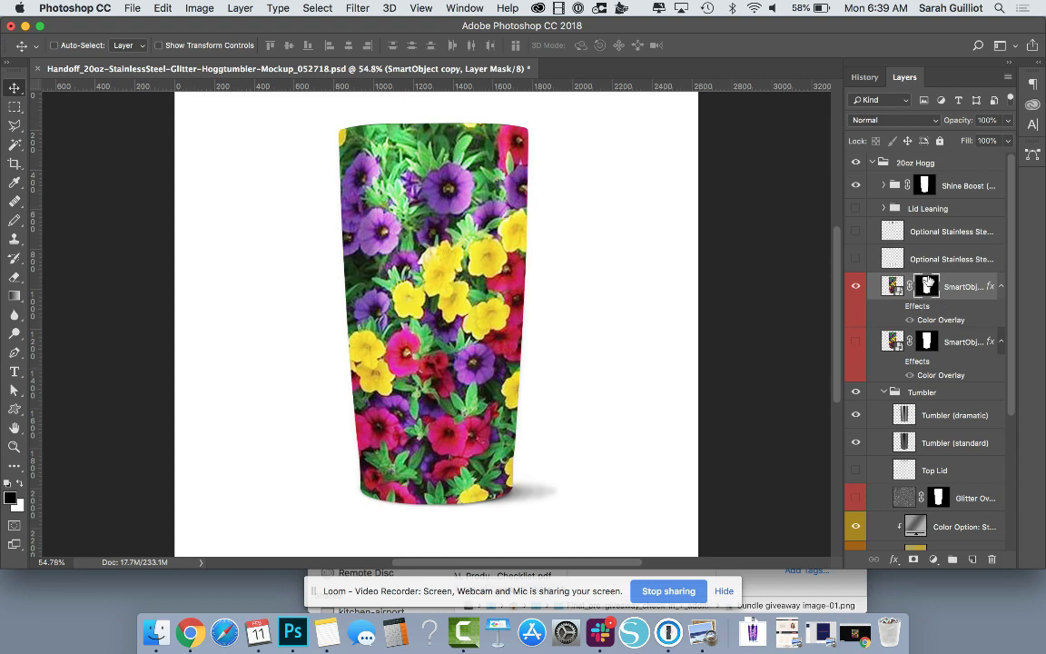
{"action": "left_click", "coordinate": [892, 286]}
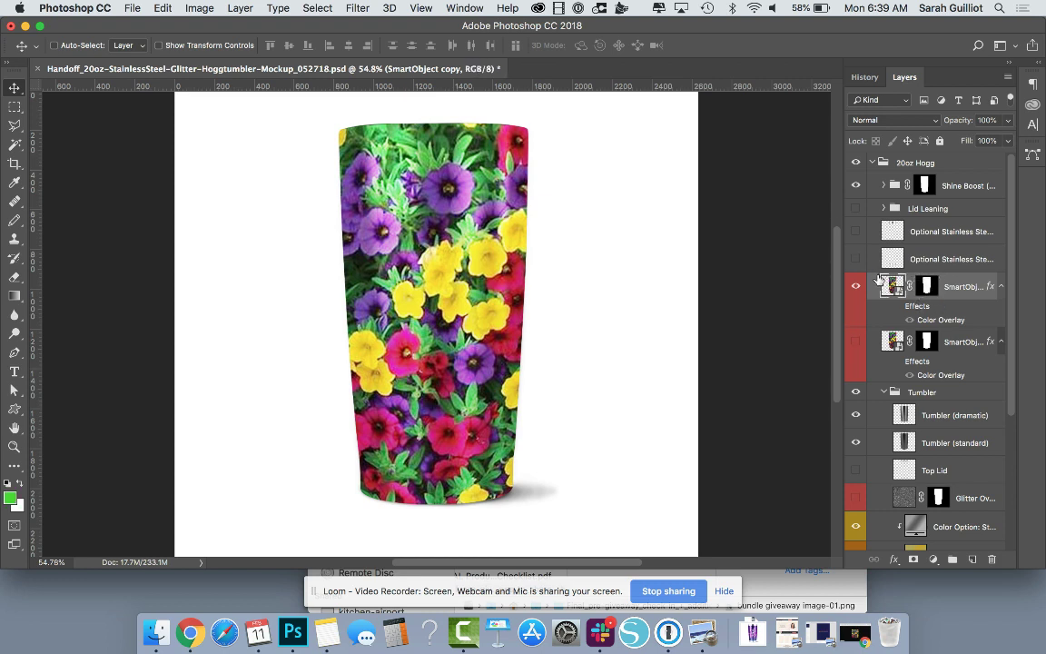
{"action": "left_click", "coordinate": [926, 287]}
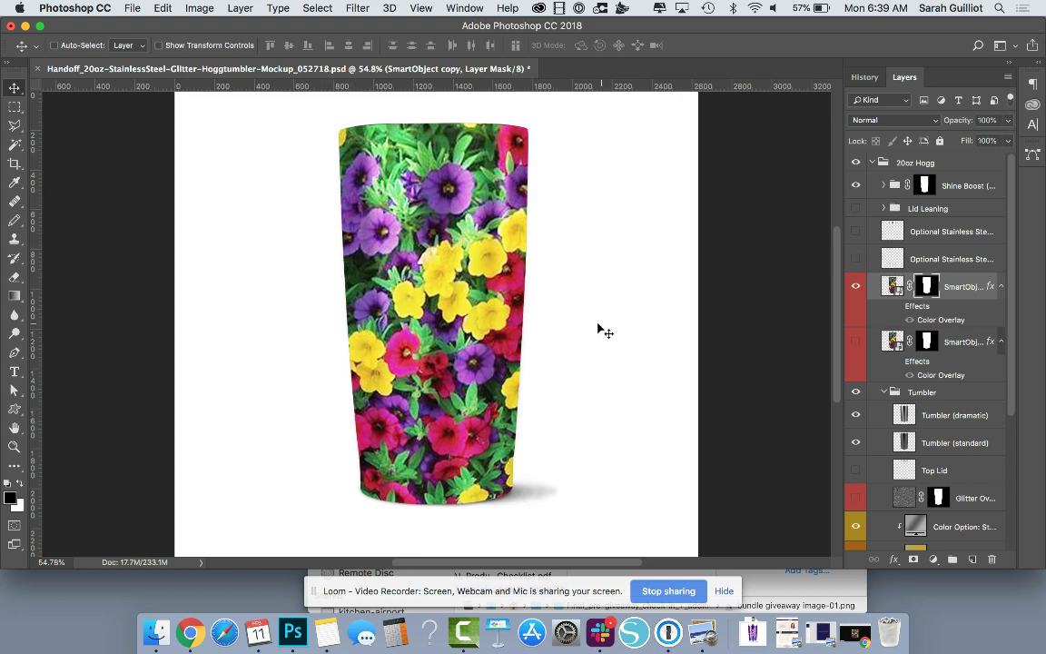
{"action": "left_click", "coordinate": [14, 125]}
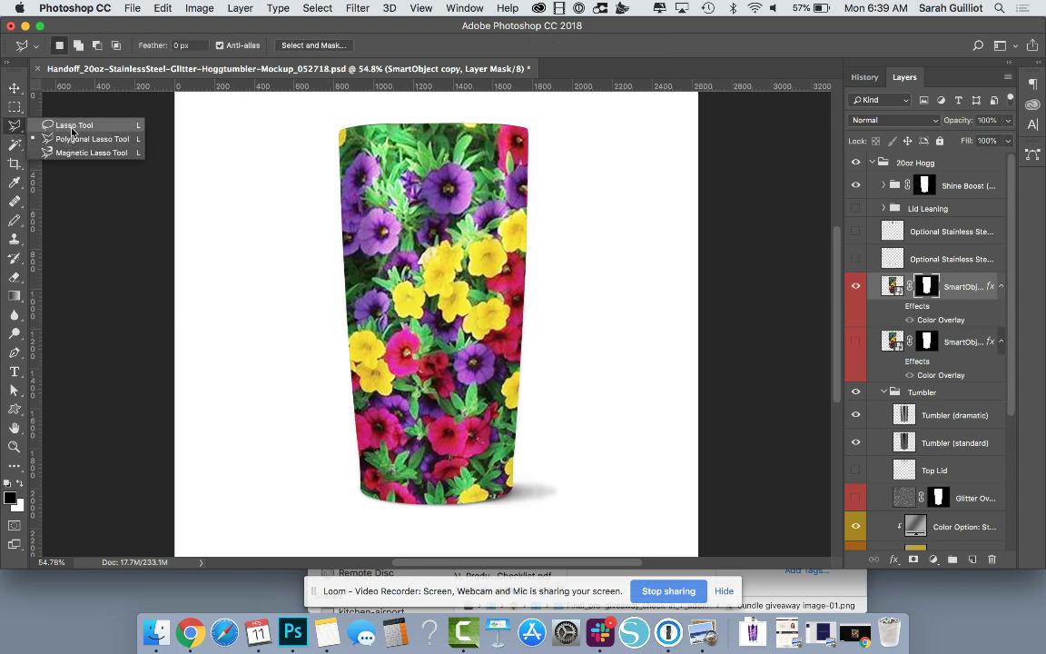
{"action": "left_click", "coordinate": [71, 129]}
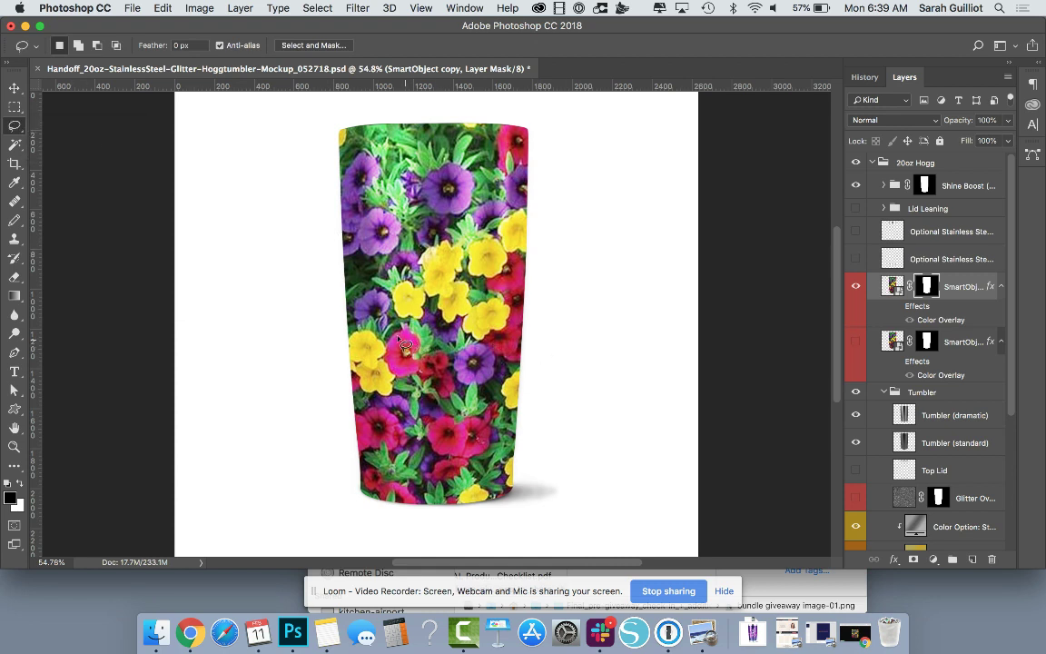
{"action": "mouse_move", "coordinate": [348, 317]}
{"action": "left_mouse_down"}
{"action": "mouse_move", "coordinate": [461, 332]}
{"action": "mouse_move", "coordinate": [532, 310]}
{"action": "mouse_move", "coordinate": [526, 341]}
{"action": "mouse_move", "coordinate": [432, 360]}
{"action": "mouse_move", "coordinate": [344, 315]}
{"action": "left_mouse_up"}
{"action": "key", "text": "super+d"}
- Place two horizontal guides across the middle of the tumbler to mark the edges of a narrow band
{"action": "left_click", "coordinate": [14, 353]}
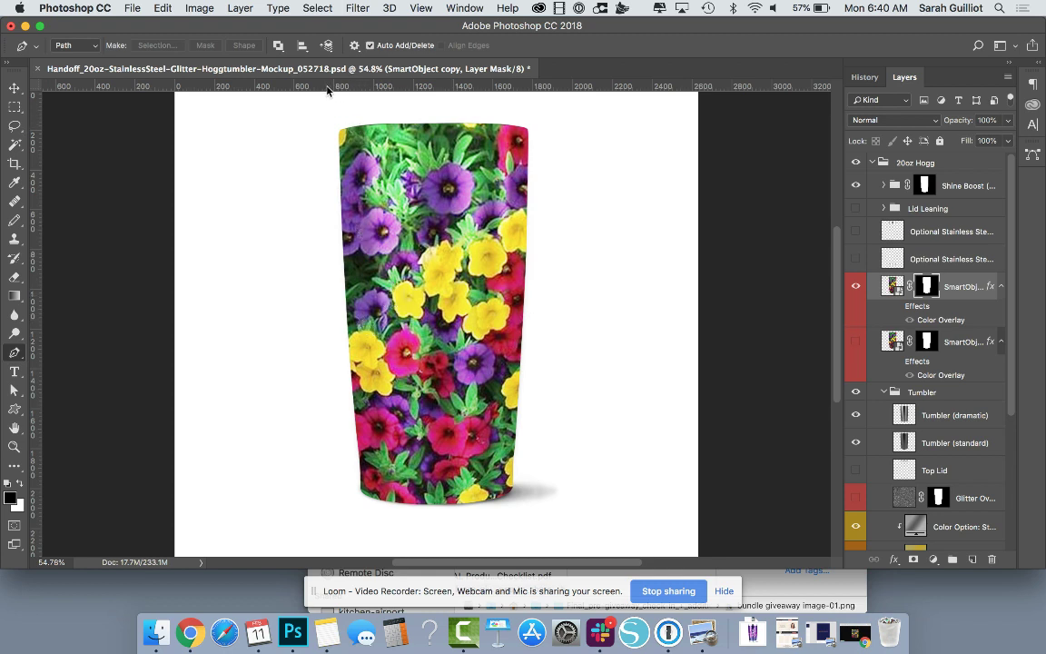
{"action": "left_click_drag", "start_coordinate": [319, 89], "coordinate": [315, 306]}
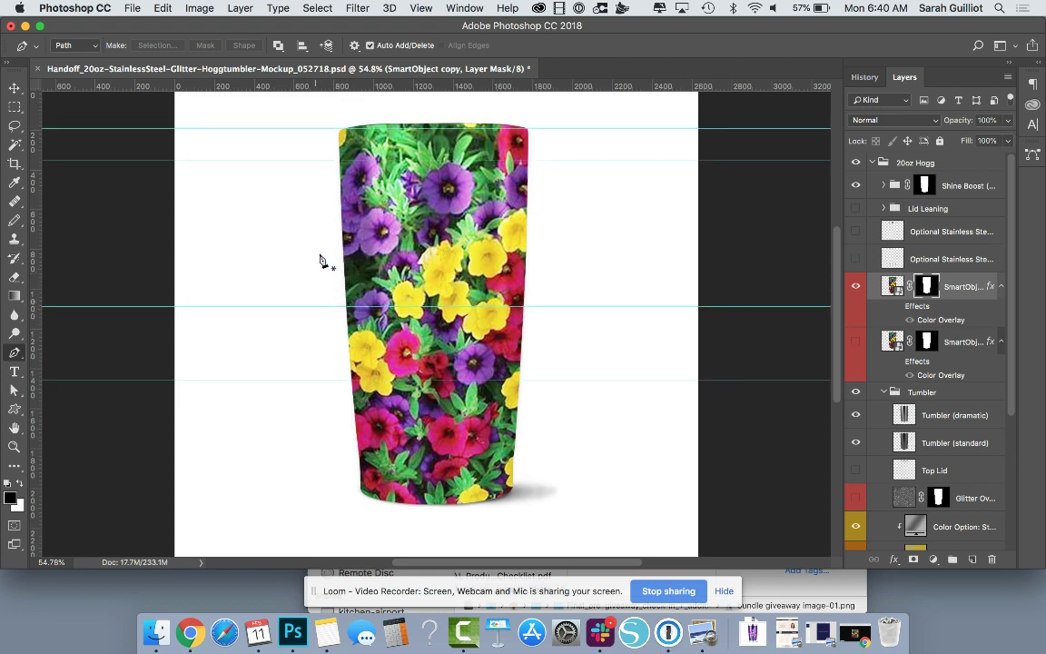
{"action": "left_click_drag", "start_coordinate": [317, 87], "coordinate": [325, 341]}
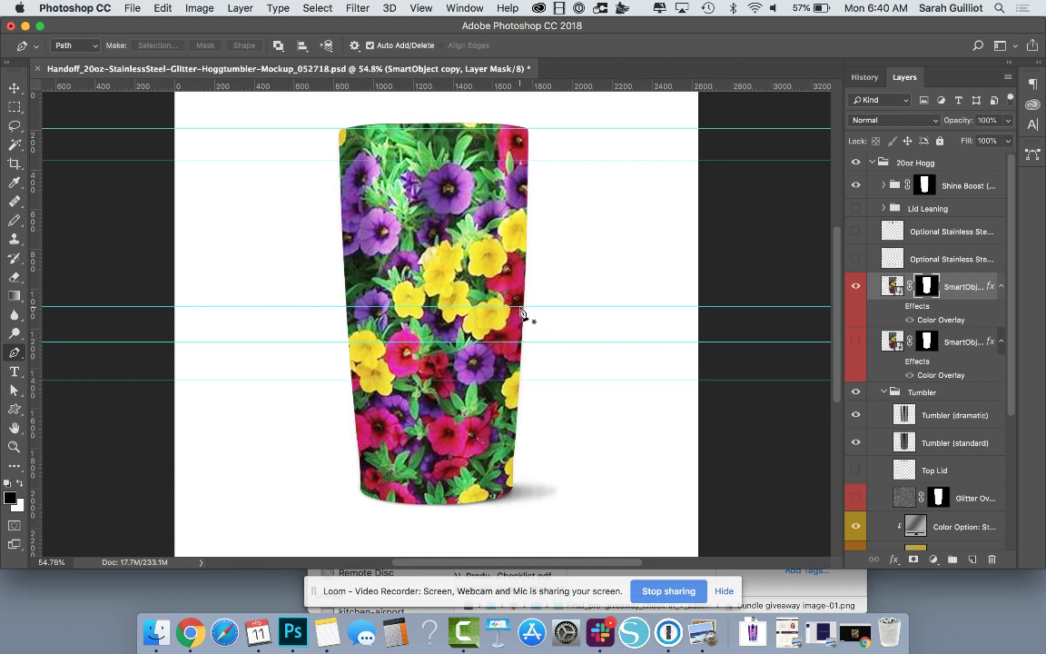
- Draw a closed Pen path across the tumbler between the two new guides, curving its upper and lower edges, and dismiss it
{"action": "left_click", "coordinate": [345, 308]}
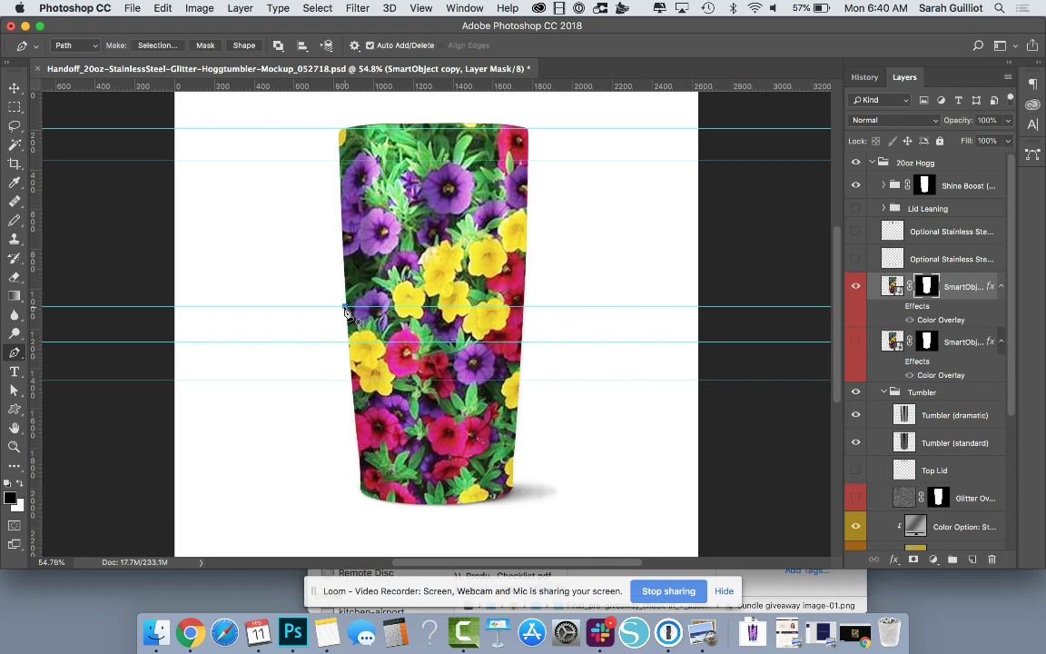
{"action": "left_click", "coordinate": [526, 307]}
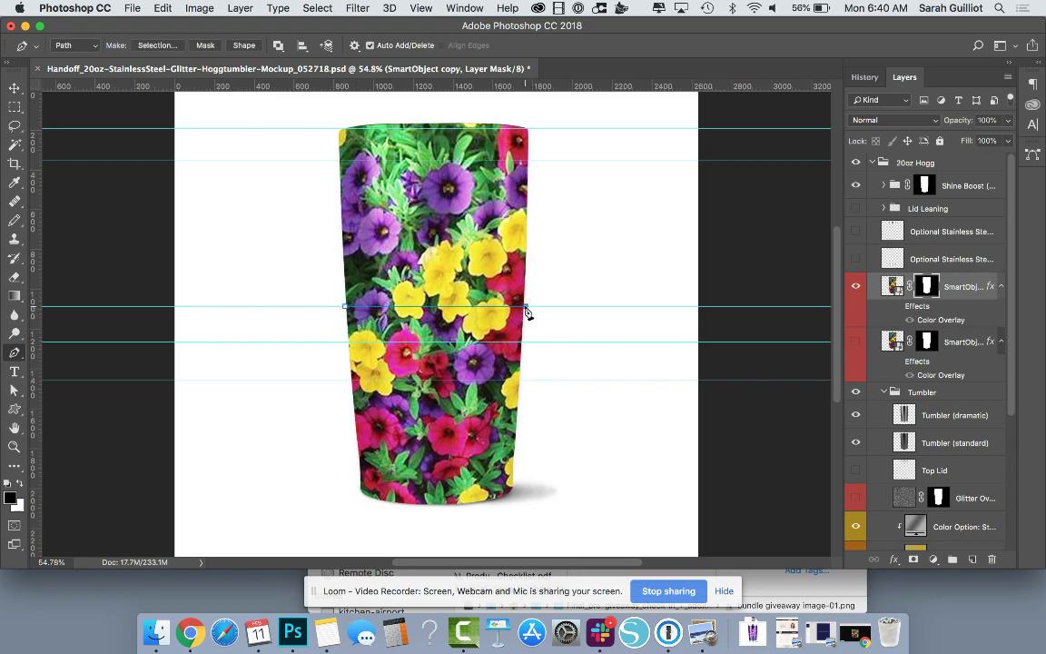
{"action": "left_click_drag", "start_coordinate": [526, 311], "coordinate": [611, 298]}
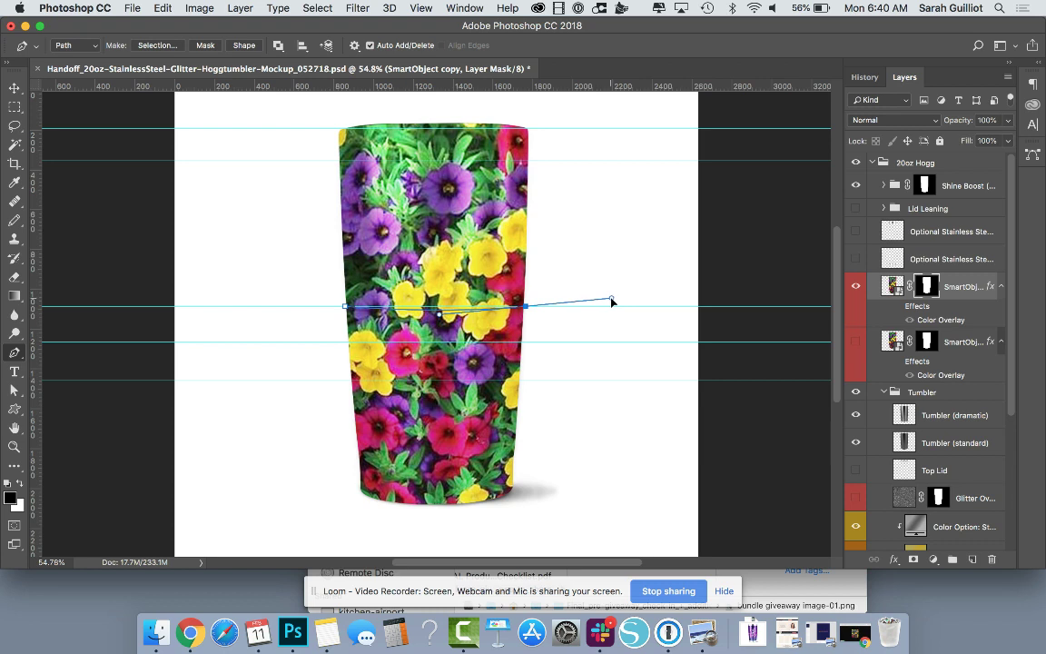
{"action": "left_click", "coordinate": [526, 308], "text": "alt"}
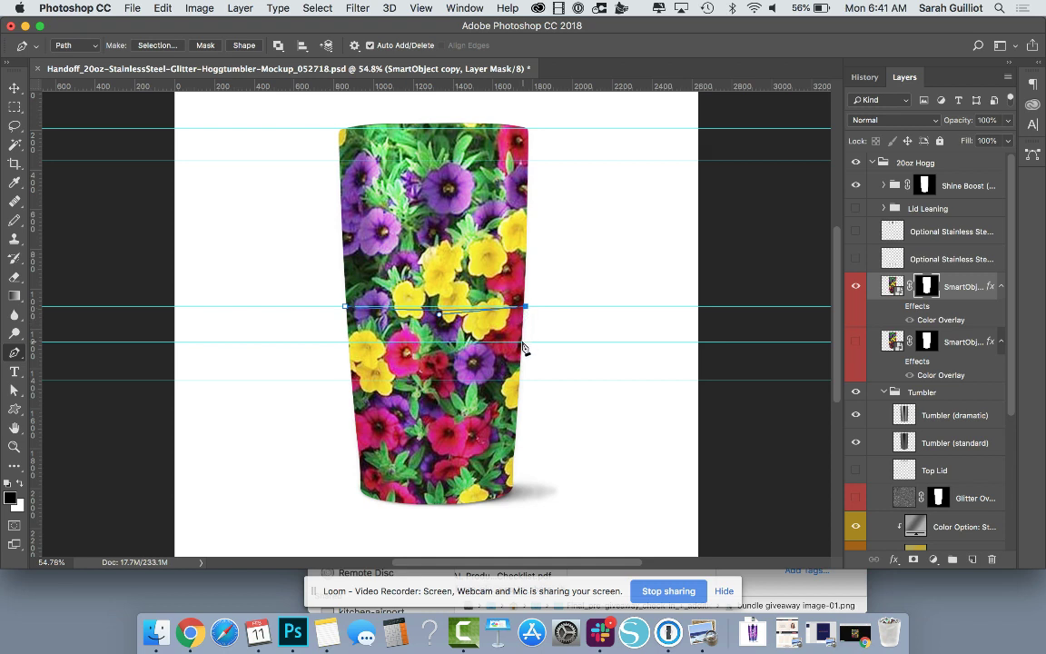
{"action": "left_click", "coordinate": [524, 346]}
{"action": "left_click", "coordinate": [346, 341]}
{"action": "left_click_drag", "start_coordinate": [294, 334], "coordinate": [246, 338]}
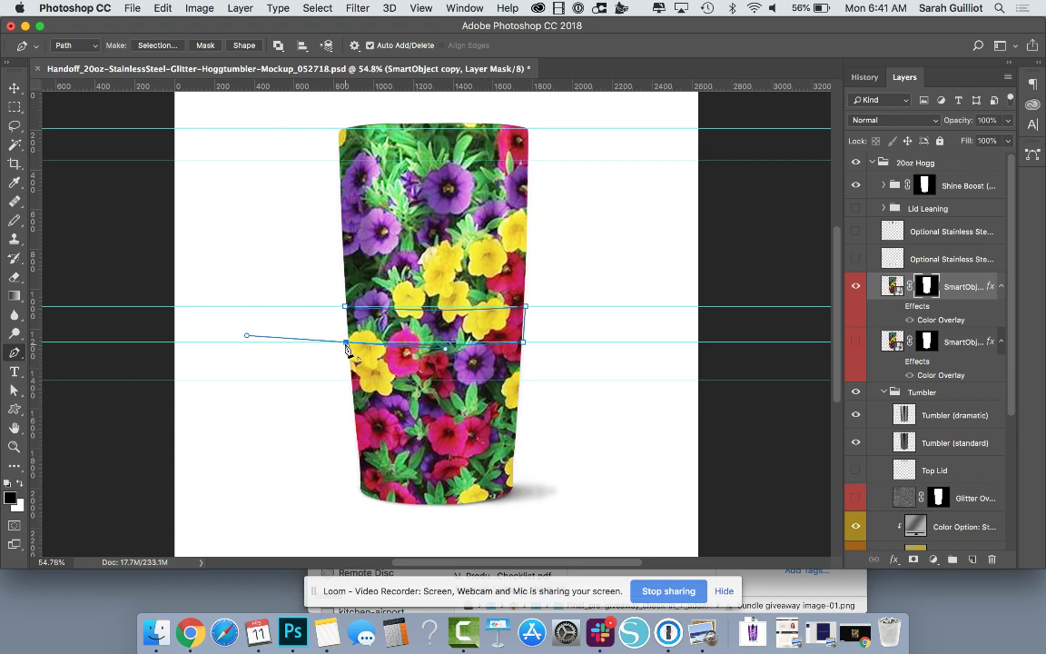
{"action": "left_click", "coordinate": [345, 344], "text": "alt"}
{"action": "left_click", "coordinate": [346, 312]}
{"action": "key", "text": "Escape"}
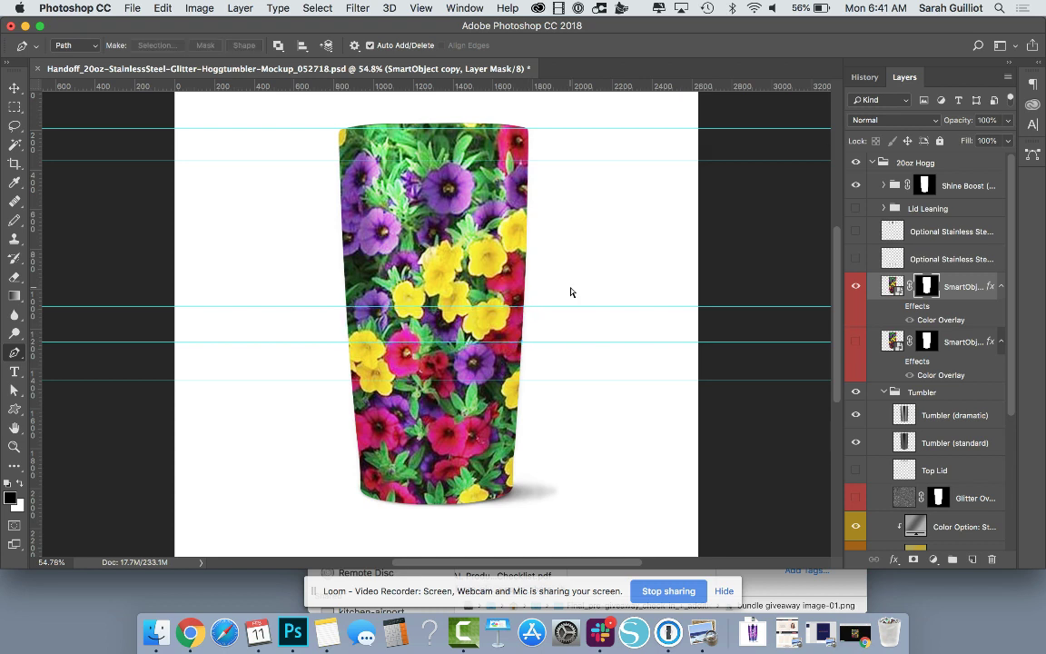
- Convert the restored band path across the tumbler into a selection and hide the guides
{"action": "key", "text": "ctrl+z"}
{"action": "key", "text": "ctrl+Return"}
{"action": "left_click", "coordinate": [463, 9]}
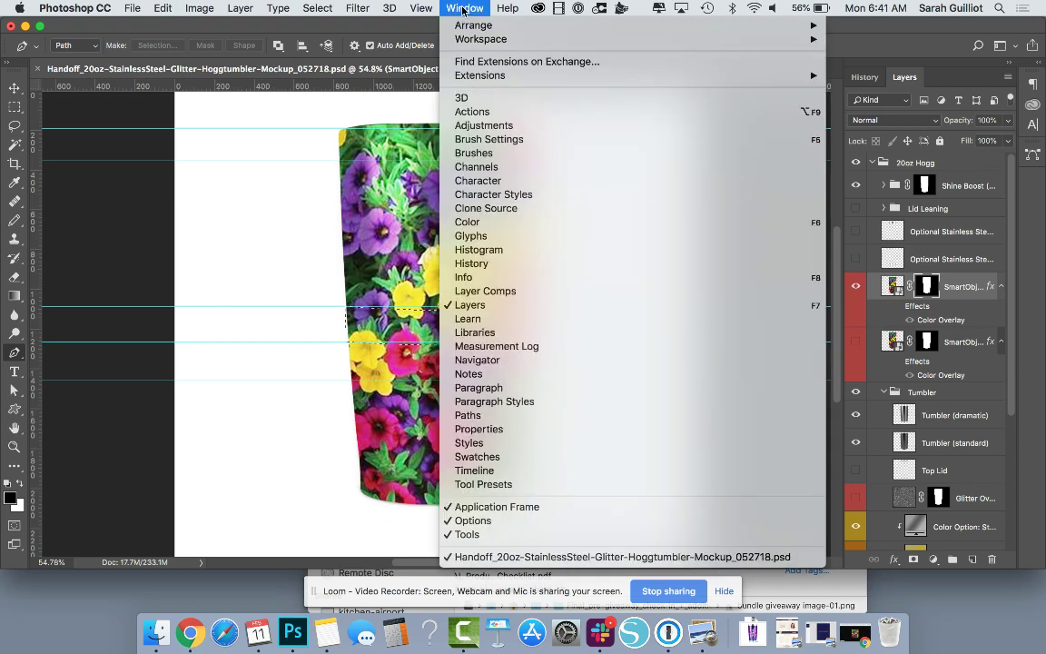
{"action": "mouse_move", "coordinate": [421, 8]}
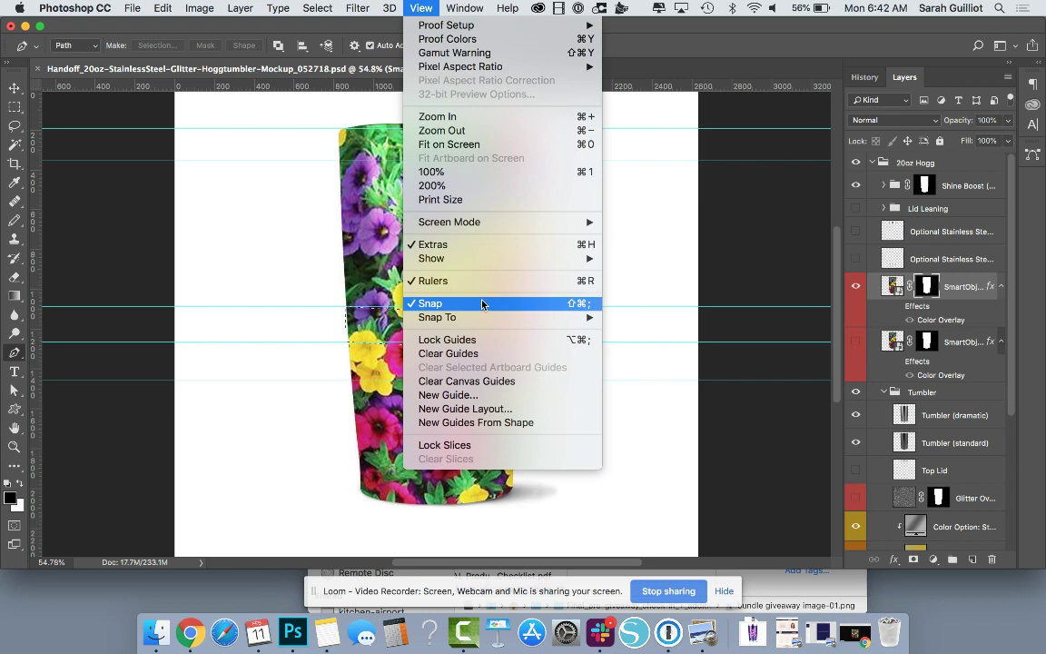
{"action": "mouse_move", "coordinate": [486, 268]}
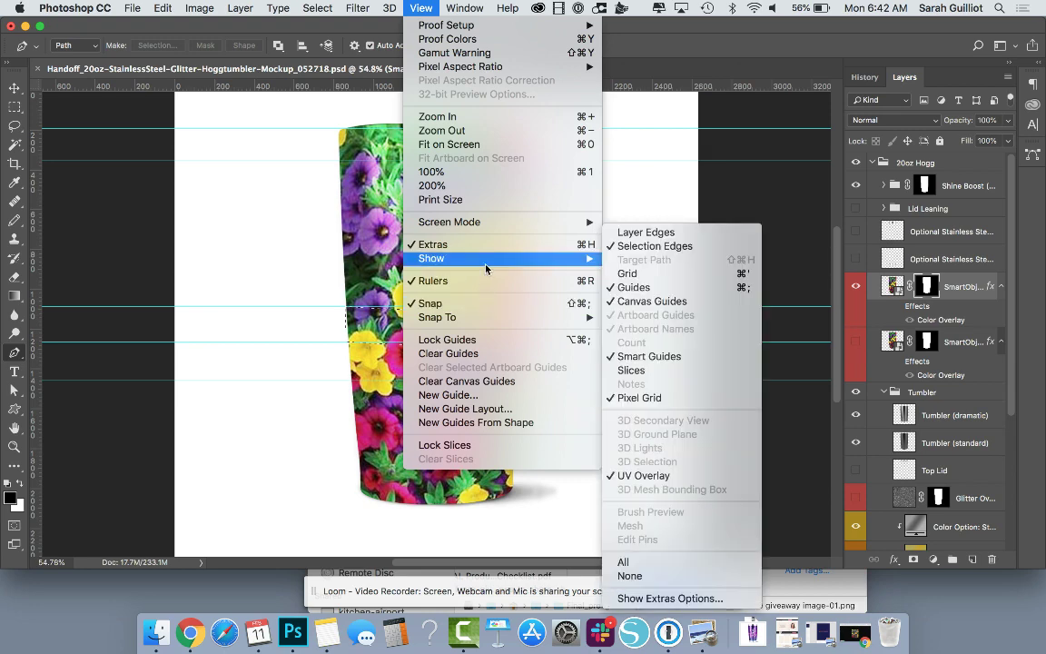
{"action": "left_click", "coordinate": [707, 274]}
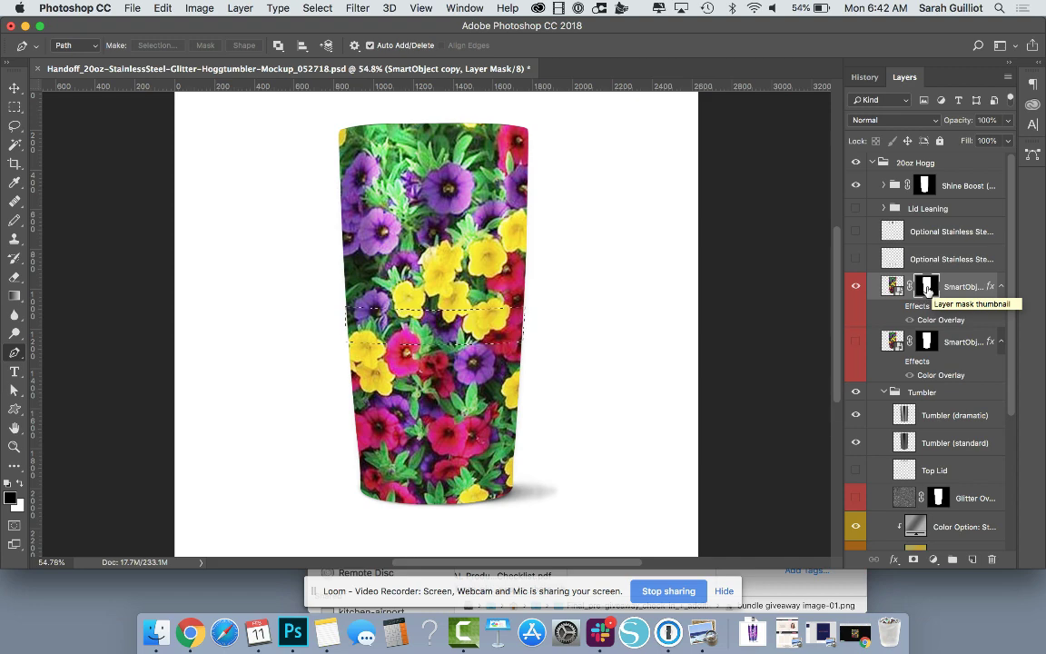
- Fill the band selection on the SmartObject copy's layer mask with black at 100% opacity, Normal mode, and deselect it
{"action": "left_click", "coordinate": [160, 9]}
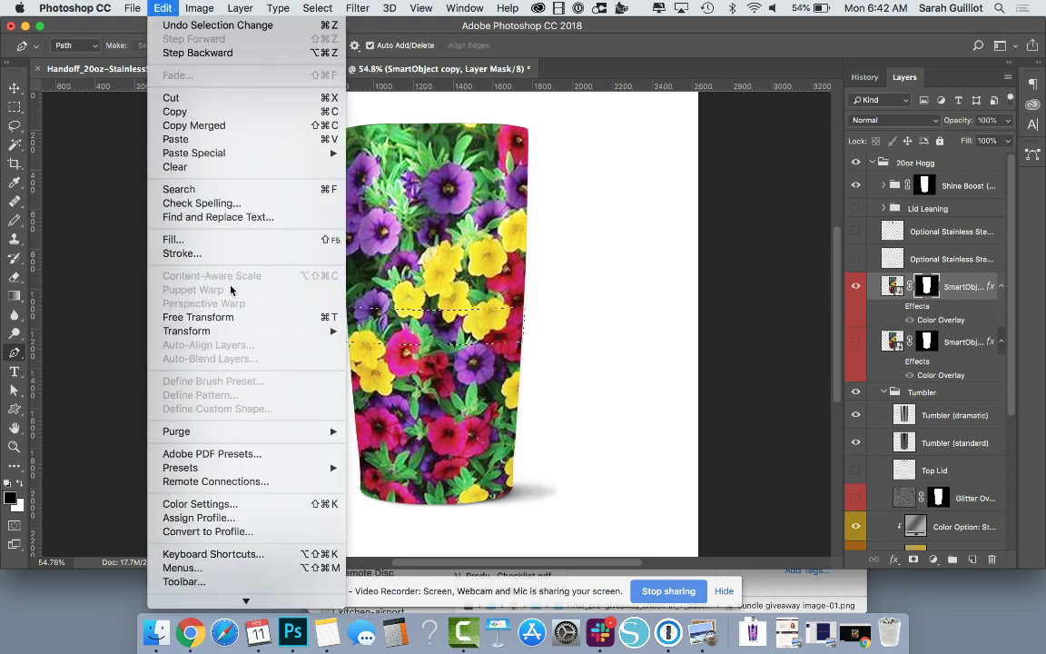
{"action": "left_click", "coordinate": [210, 239]}
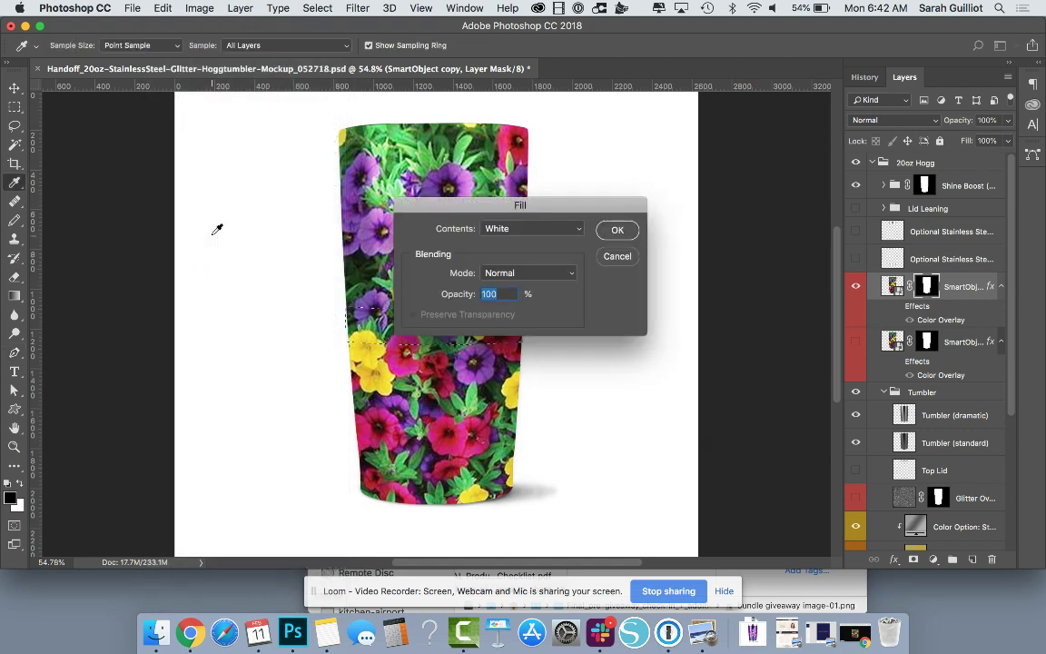
{"action": "left_click", "coordinate": [508, 228]}
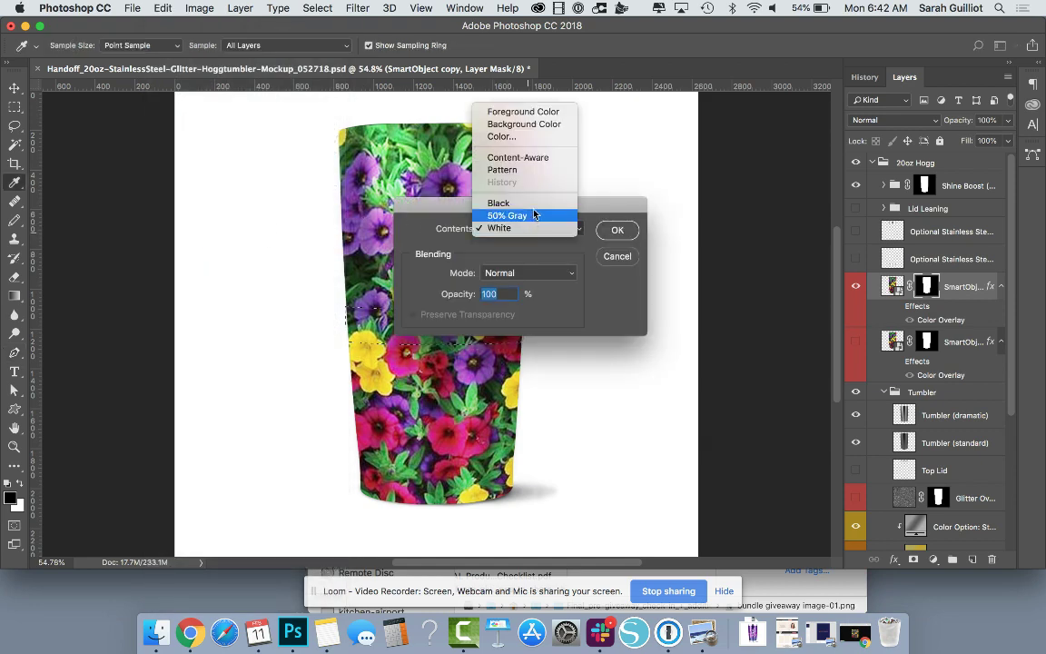
{"action": "left_click", "coordinate": [535, 204]}
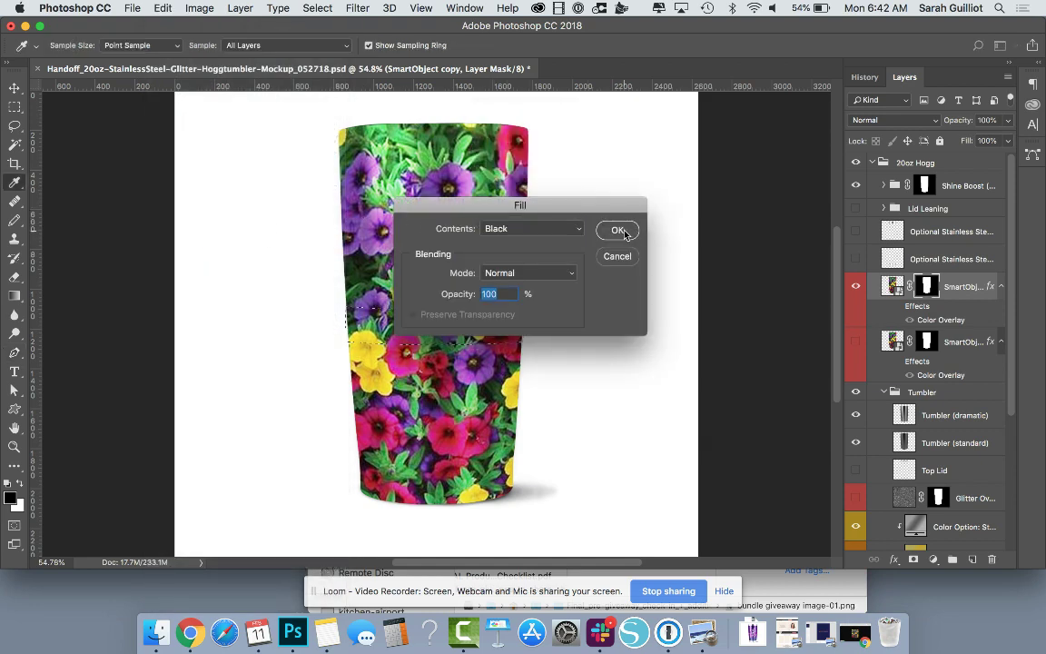
{"action": "left_click", "coordinate": [536, 228]}
{"action": "left_click", "coordinate": [486, 123]}
{"action": "left_click", "coordinate": [618, 230]}
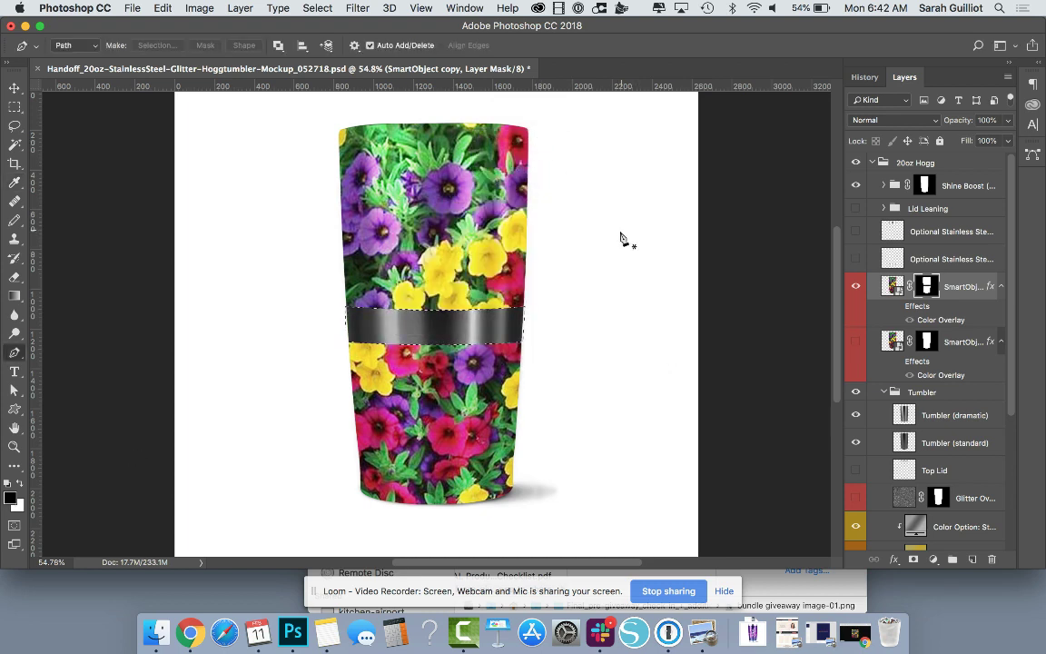
{"action": "key", "text": "super+d"}
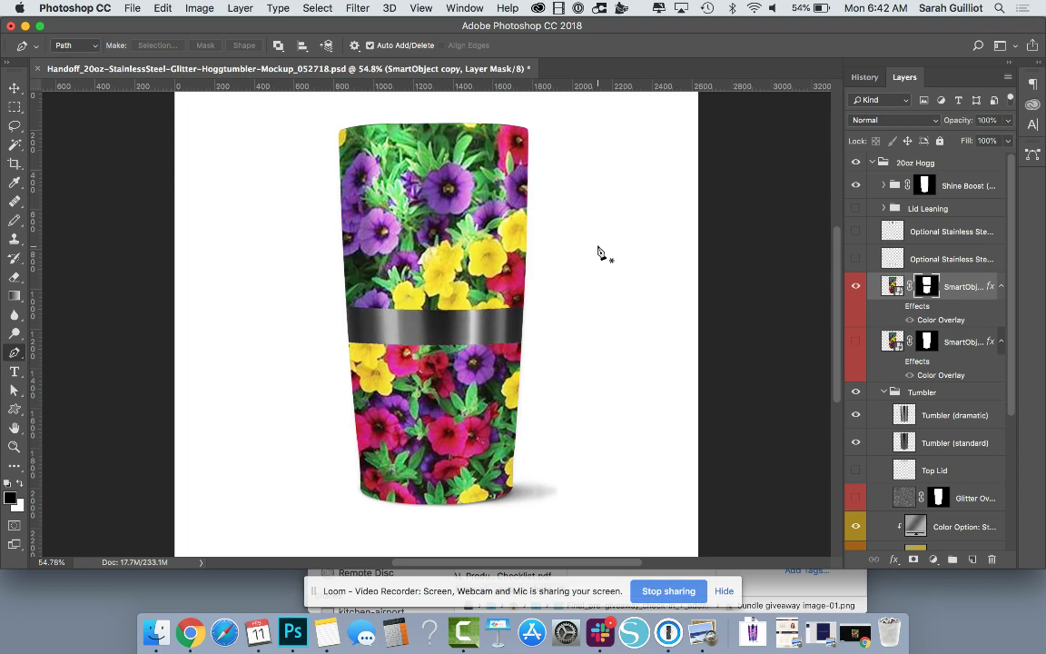